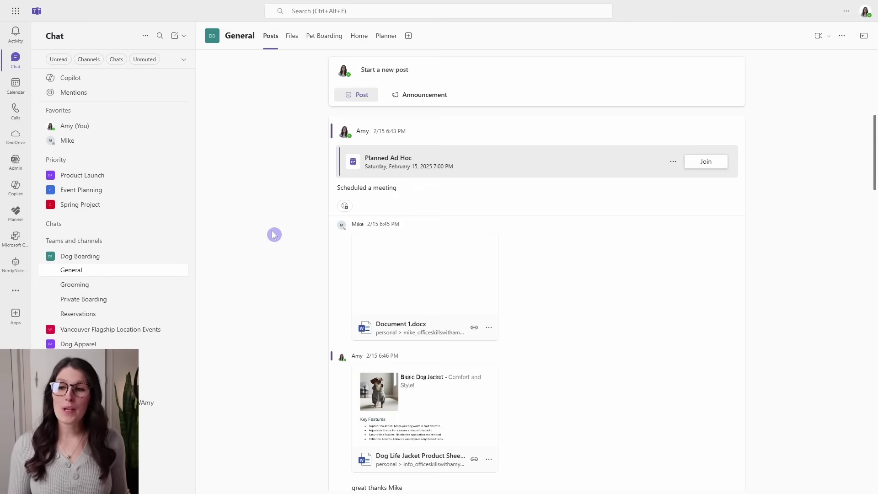
Open the General channel's files and view the column types available for the document library without adding a column.
left_click(296, 38)
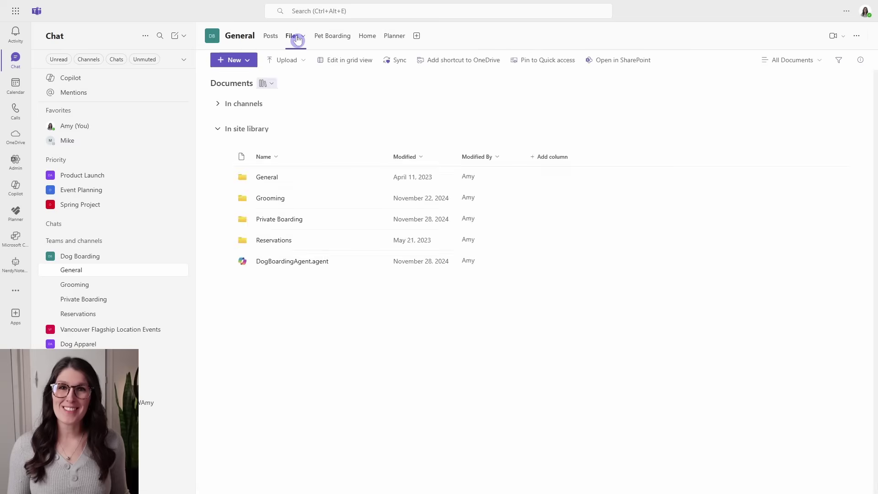
left_click(232, 84)
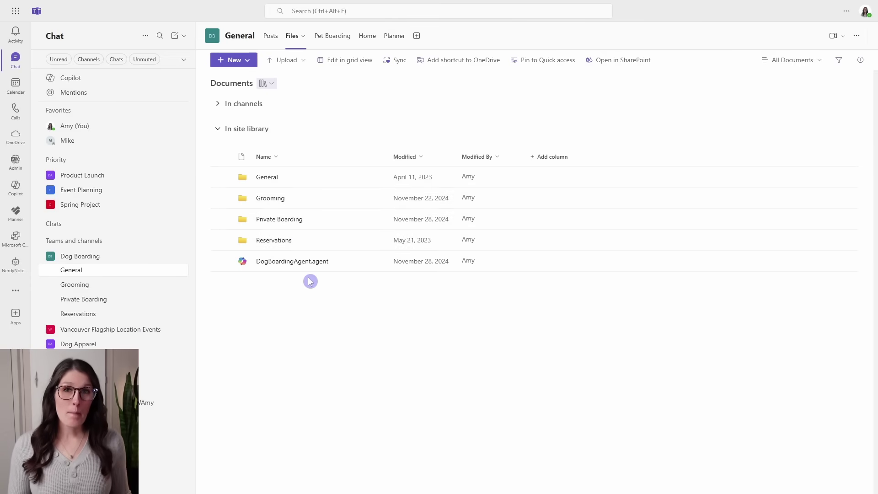
left_click(575, 159)
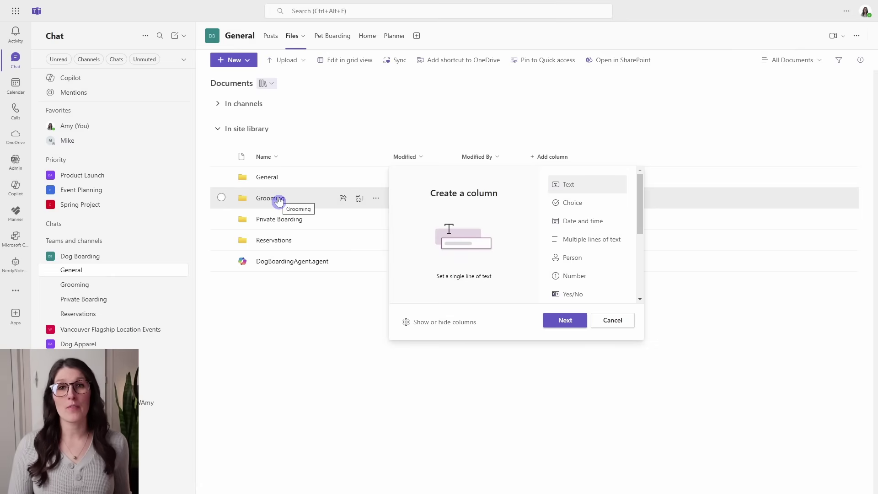
key("Escape")
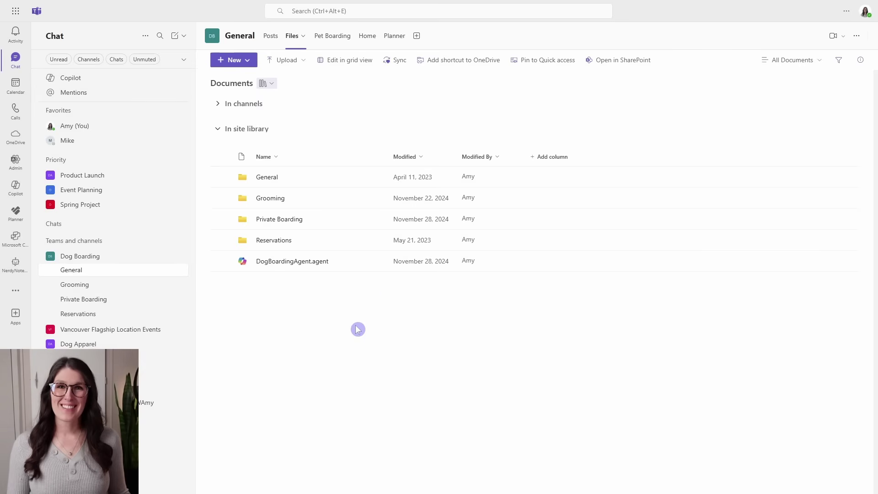
Open the General folder in the document library and show the channel's meeting options.
left_click(265, 179)
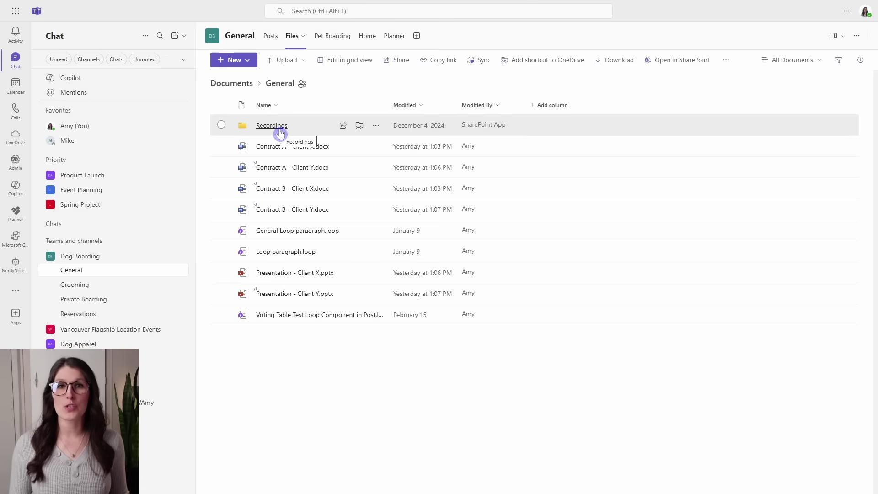
left_click(844, 38)
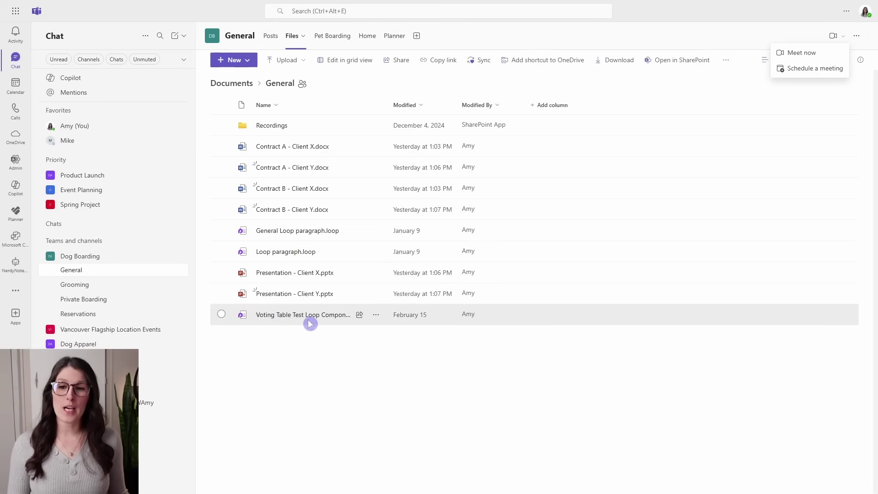
Look through the General channel's posts as far as the Testing Loop Component post and return to the channel's files.
left_click(274, 42)
scroll(813, 296, "down", 3)
scroll(812, 296, "down", 8)
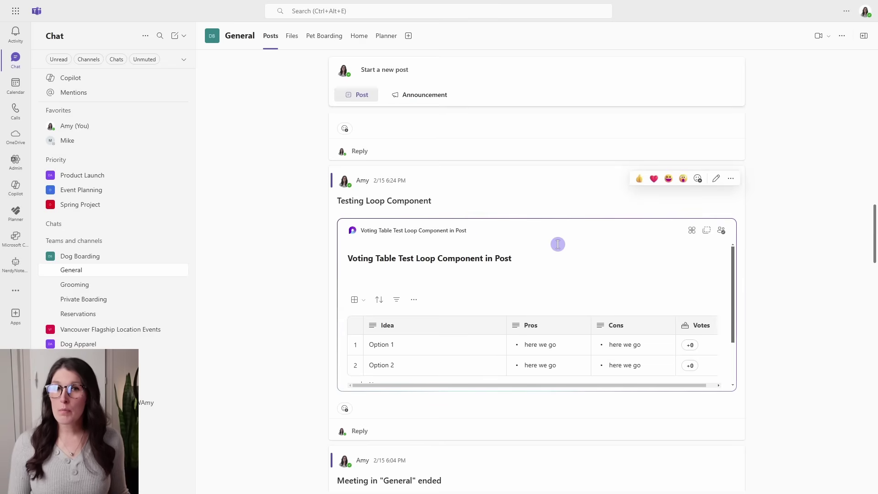
left_click(295, 36)
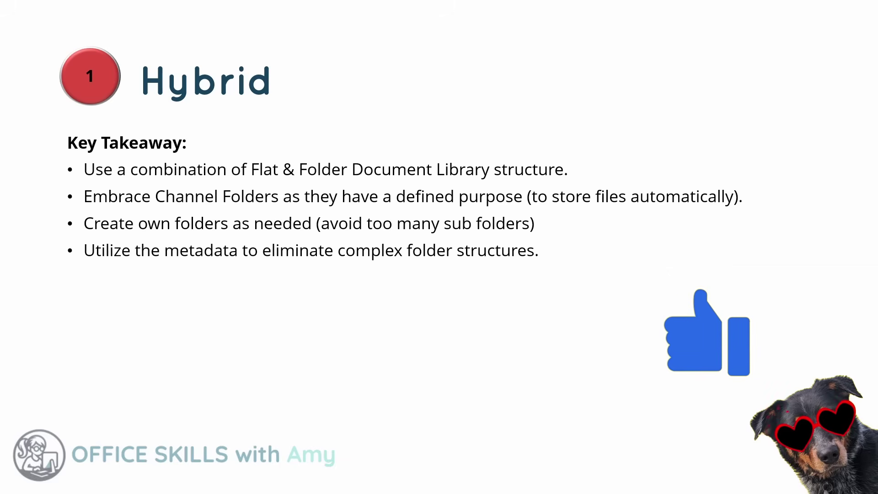
key("Right")
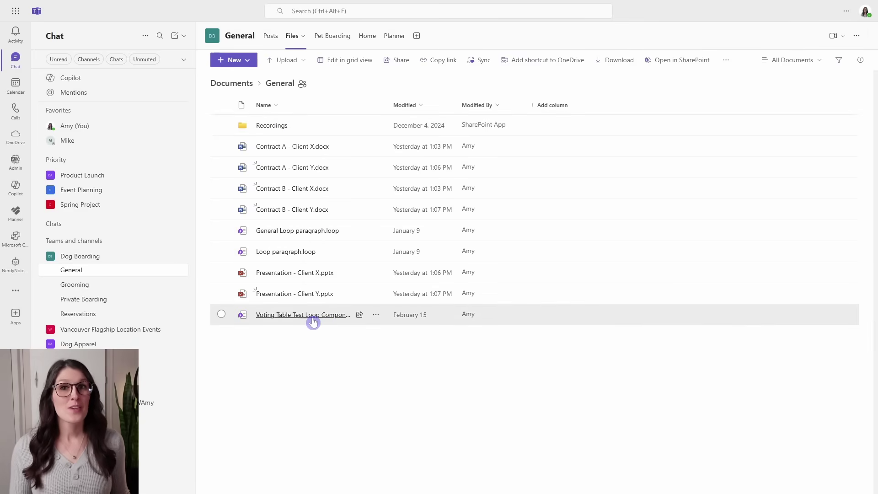
Create a folder named Contracts with the light teal folder color inside the General folder.
left_click(252, 64)
left_click(255, 83)
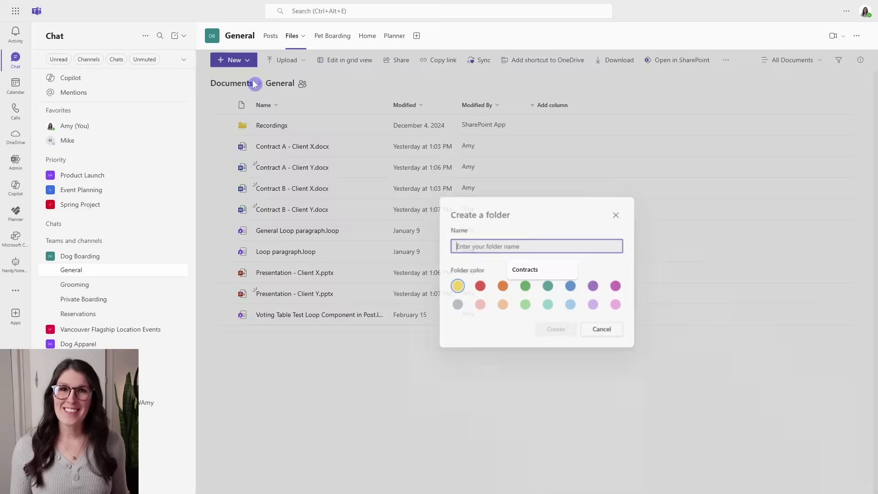
key("Down")
key("Return")
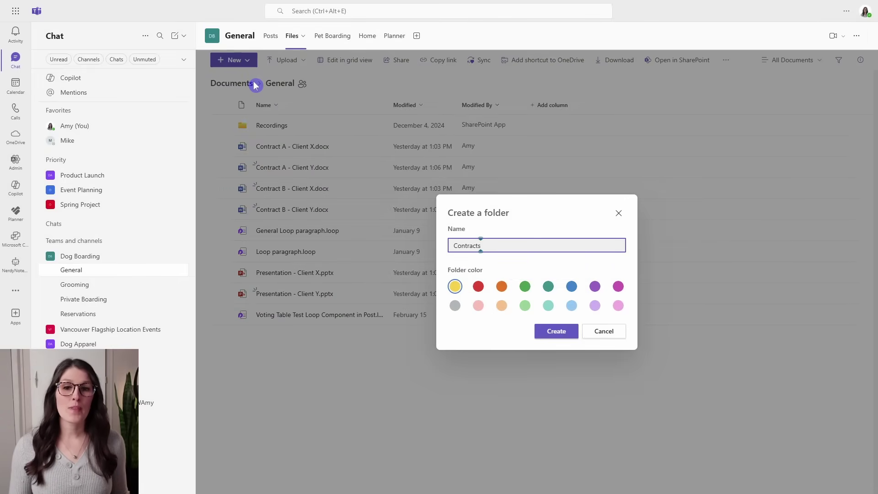
left_click(548, 305)
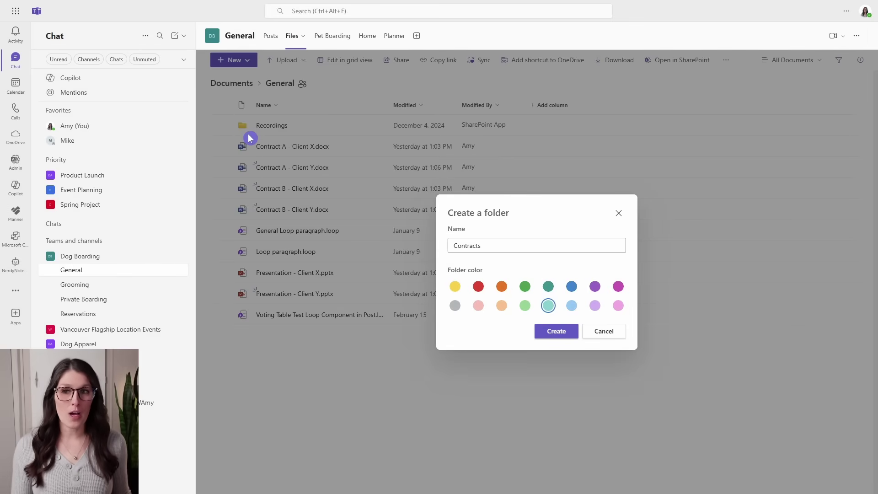
left_click(562, 333)
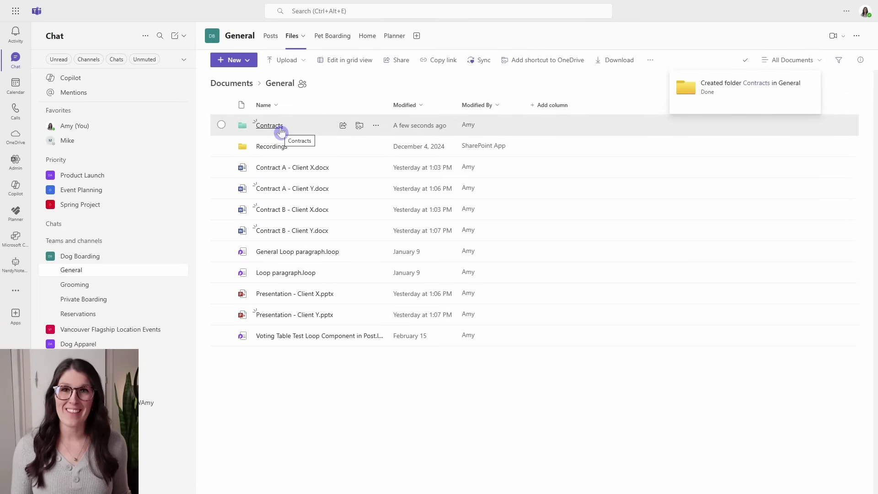
Move the four contract documents and the two client presentations into the Contracts folder and open that folder.
left_click(221, 167)
left_click(222, 230, "shift")
left_click(221, 294)
left_click(222, 315)
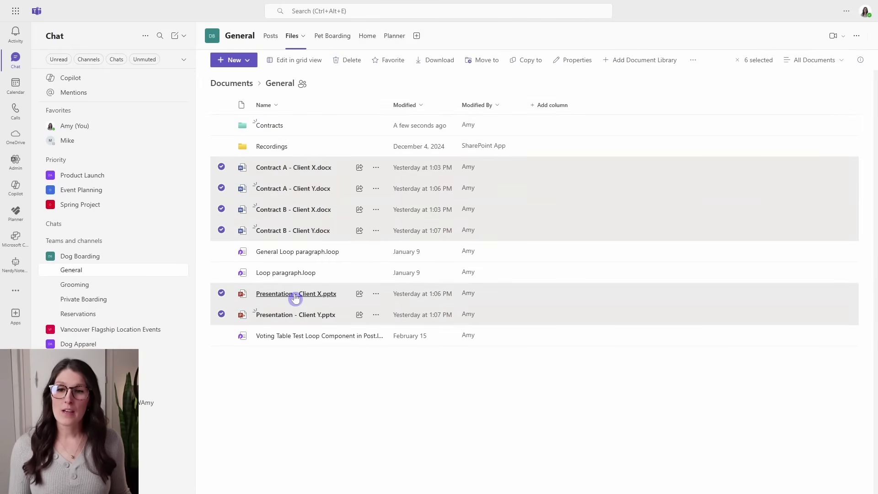
left_click_drag(298, 295, 279, 126)
left_click(279, 126)
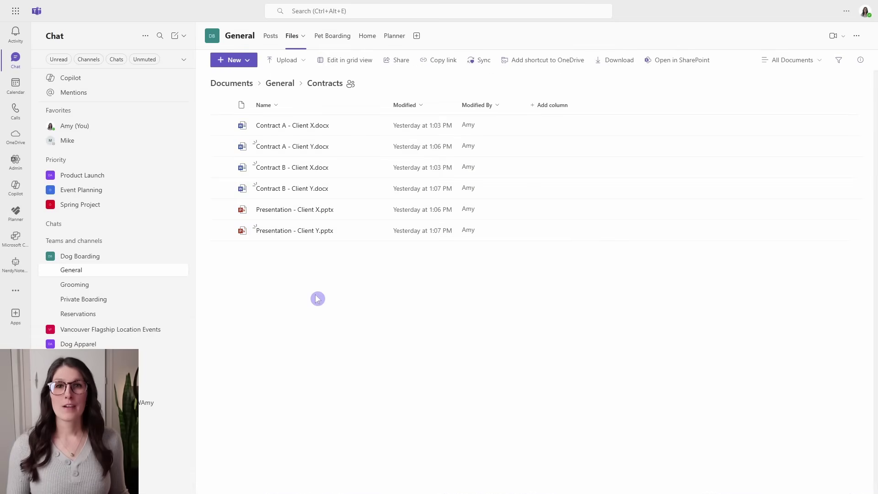
Reopen the Contracts folder from General and save a Choice column named Client with the choices Client X and Client Y.
left_click(281, 85)
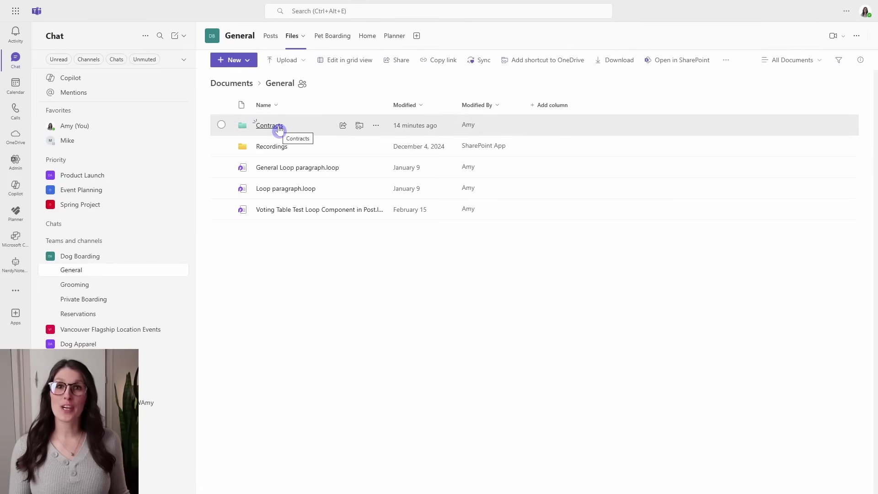
left_click(276, 127)
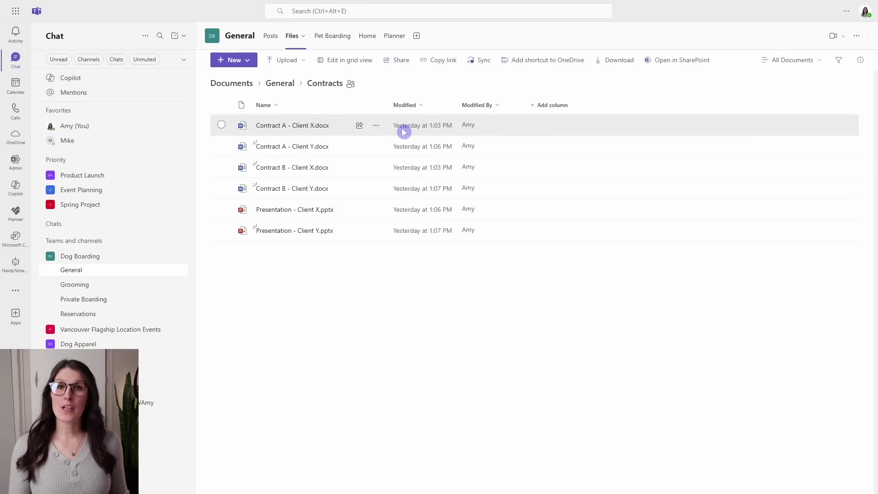
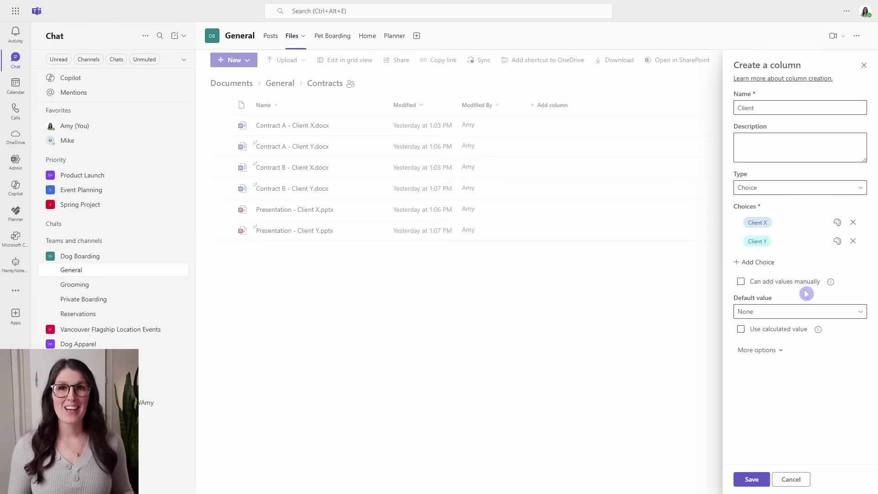
left_click(755, 479)
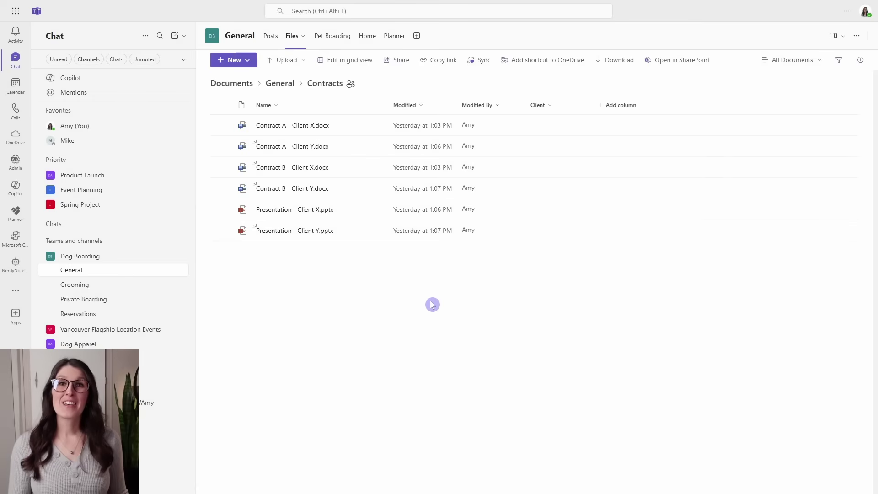
In grid view, set the Client value of Contract A - Client X.docx to Client X and Contract A - Client Y.docx to Client Y.
left_click(343, 61)
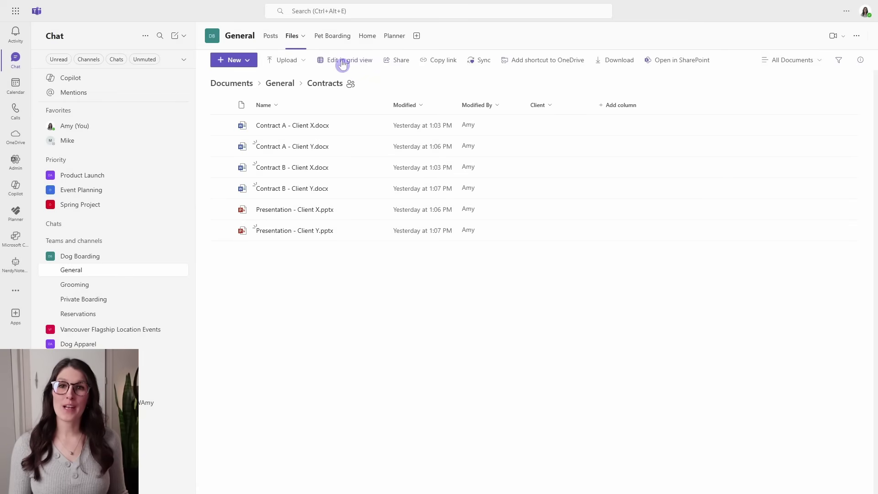
left_click(601, 127)
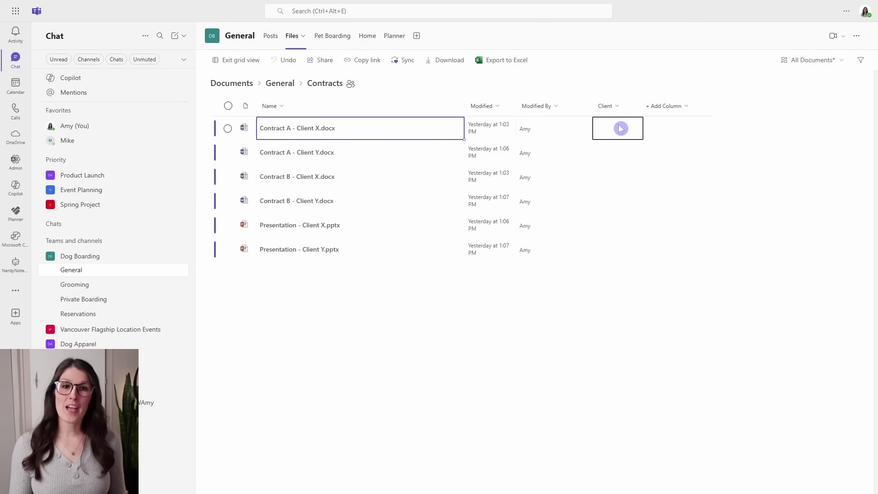
left_click(619, 126)
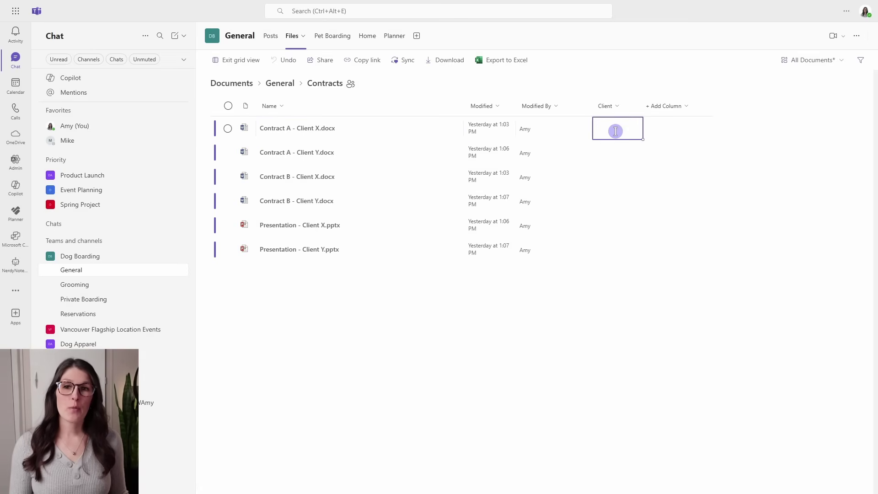
left_click(617, 130)
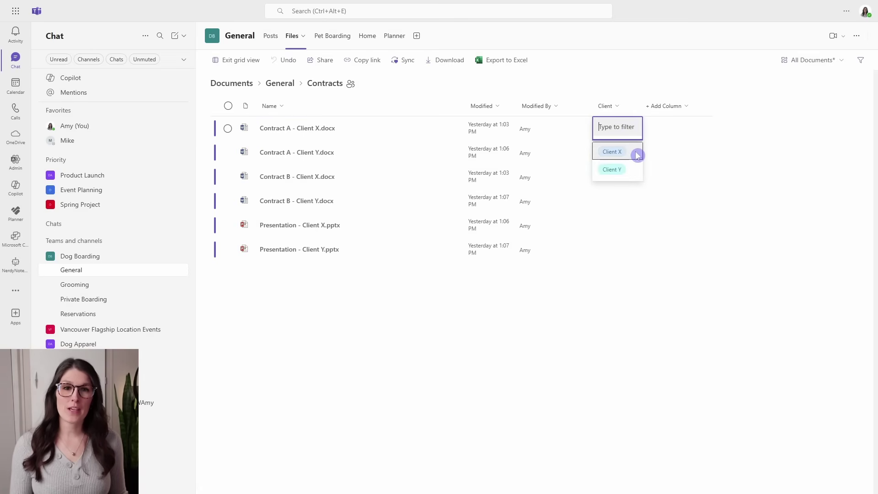
left_click(637, 155)
left_click(605, 151)
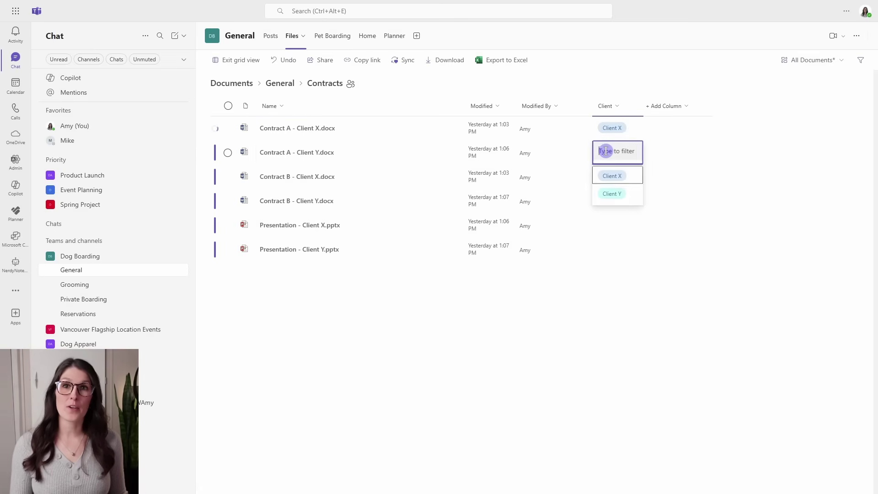
left_click(620, 194)
left_click(641, 175)
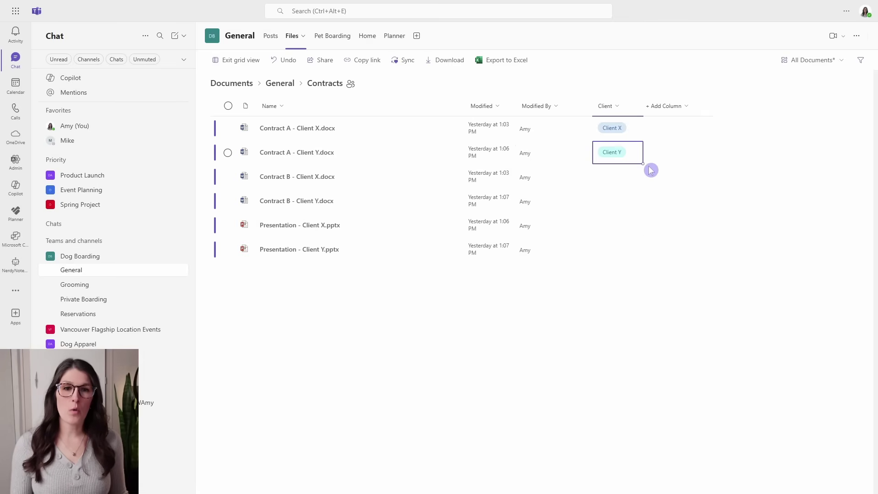
Fill the Client Y value down to all remaining files in the Contracts folder and exit grid view.
left_click_drag(643, 164, 646, 252)
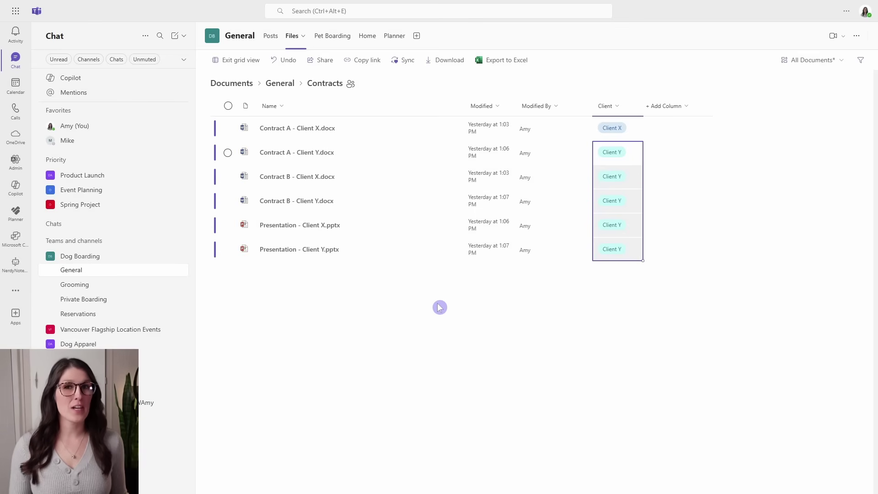
left_click(240, 60)
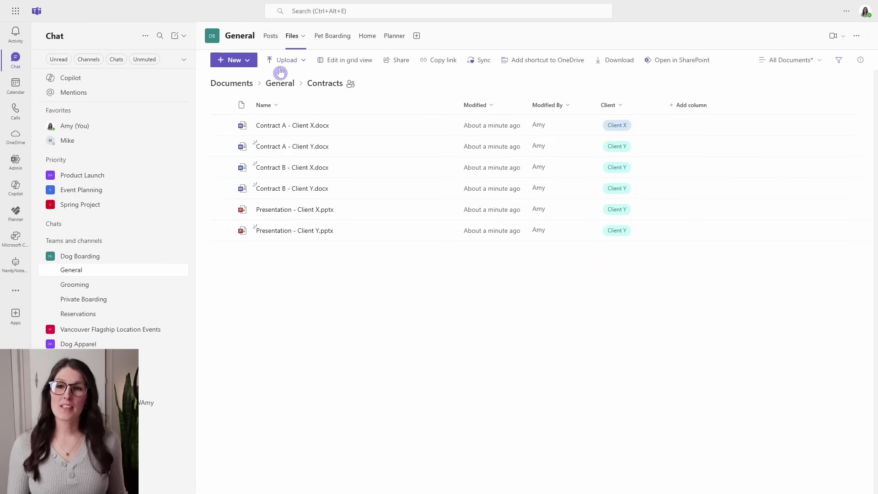
Go back up through General to the Documents root and open the Grooming folder to check its columns.
left_click(279, 83)
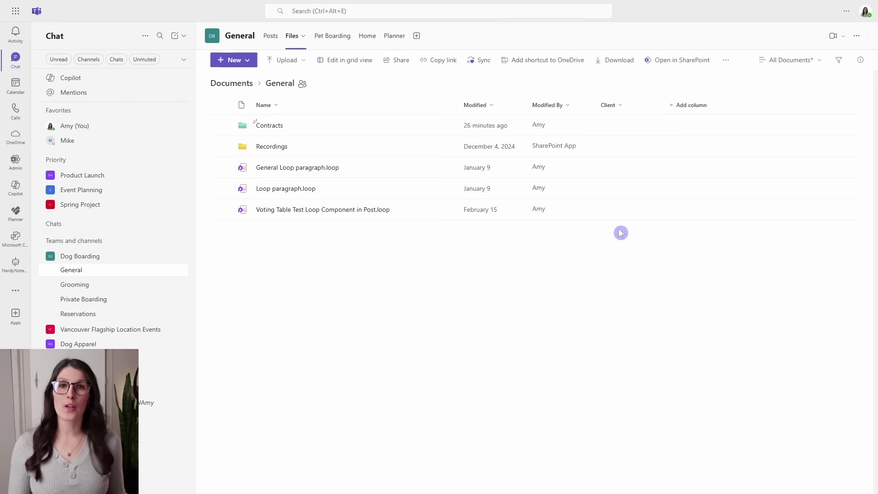
left_click(229, 83)
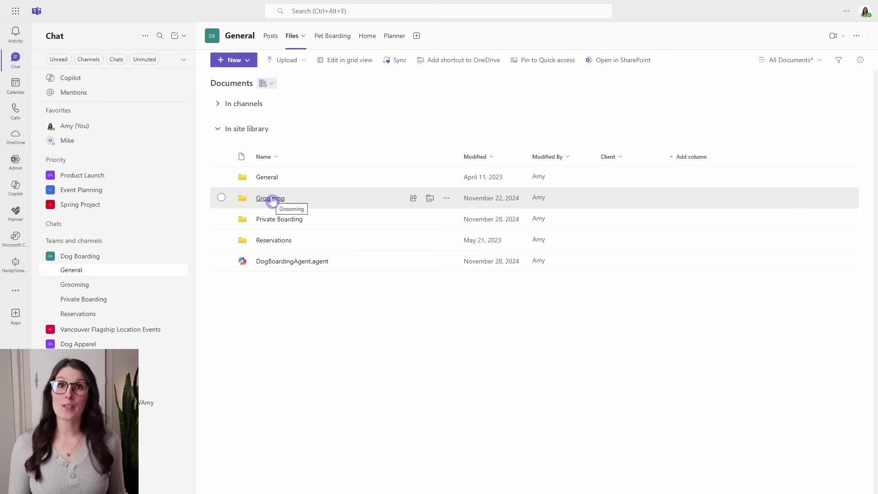
left_click(270, 198)
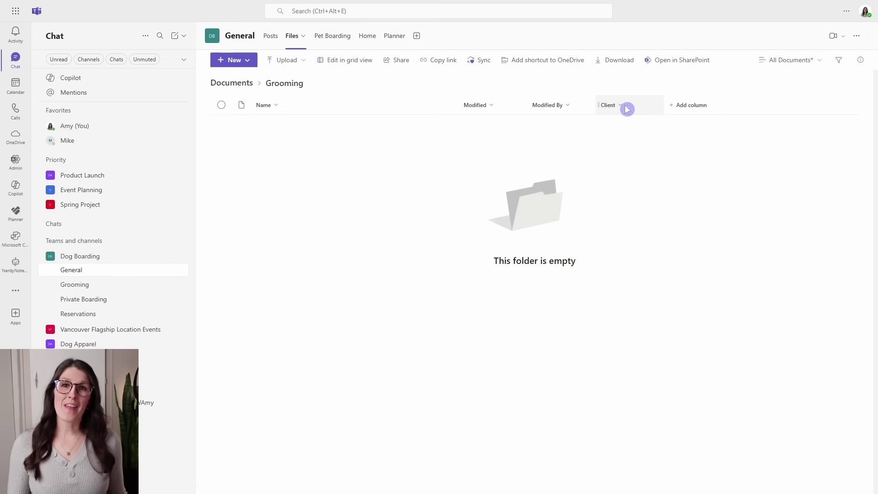
Open the Dog Boarding site in SharePoint and create a blank document library named Contracts from its home page.
left_click(668, 64)
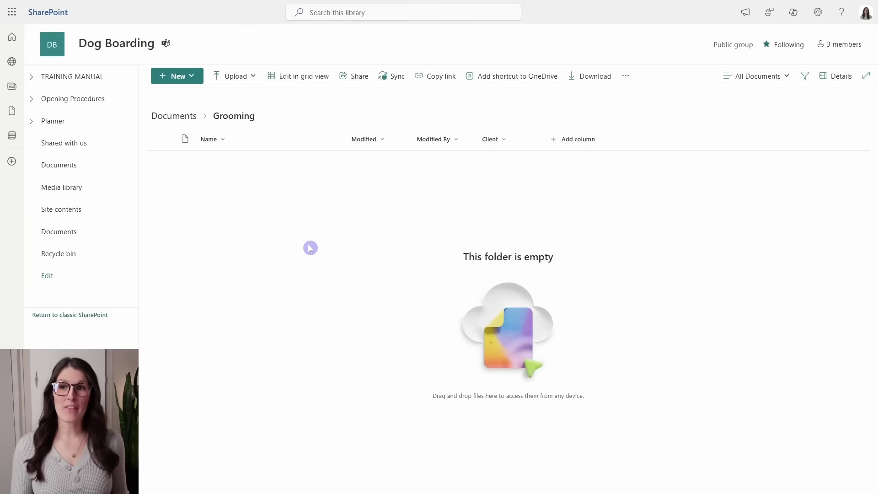
left_click(95, 81)
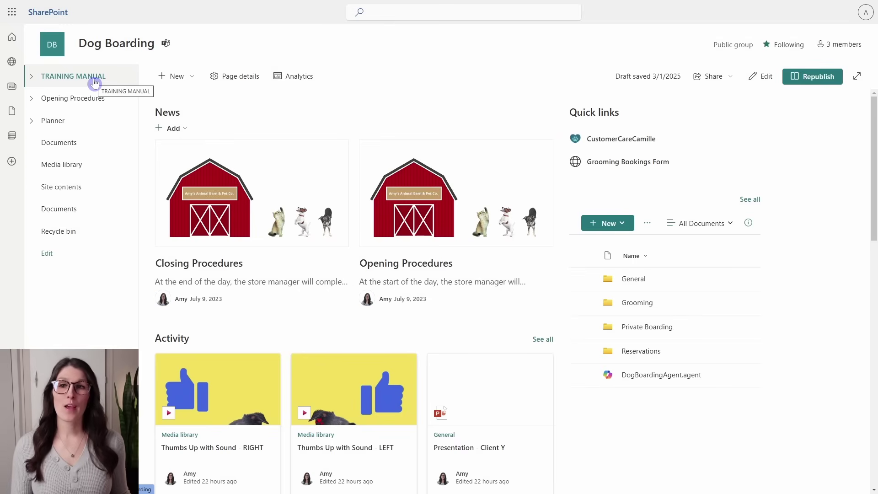
left_click(192, 80)
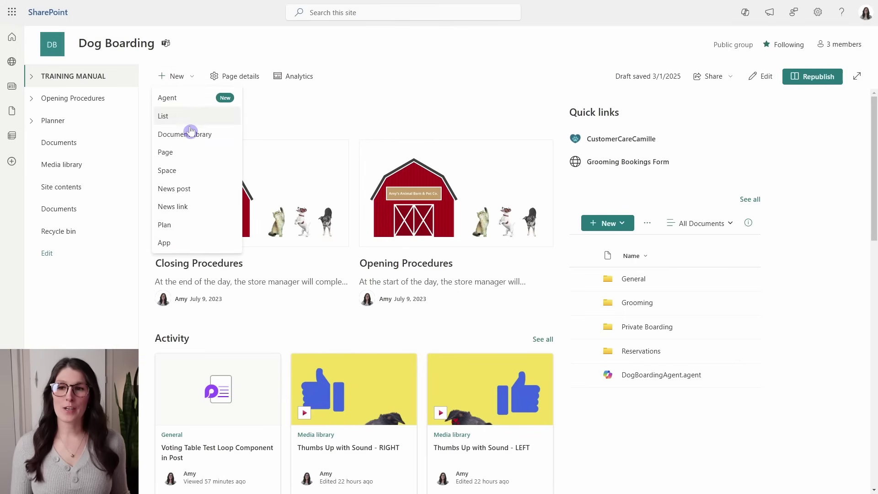
left_click(228, 140)
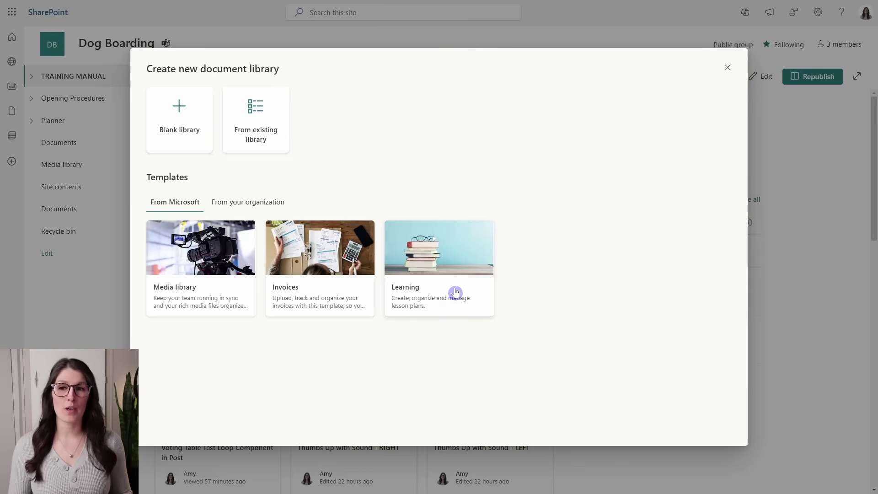
left_click(171, 147)
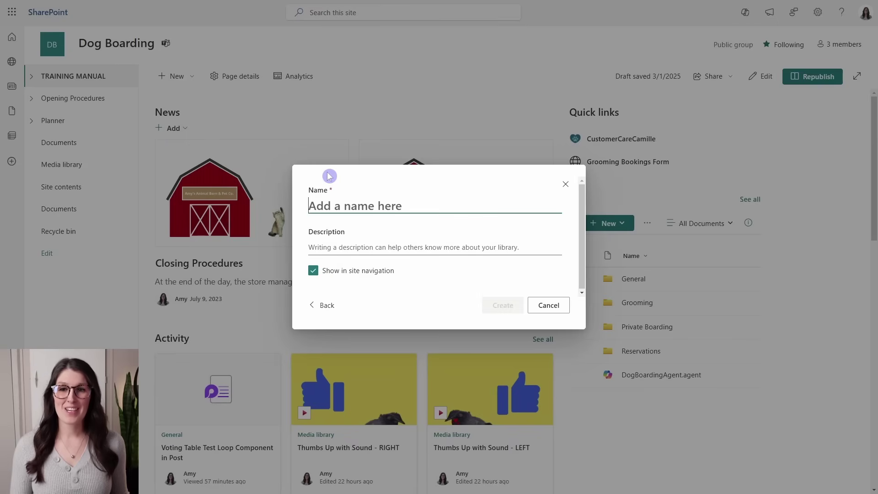
type("Contracts")
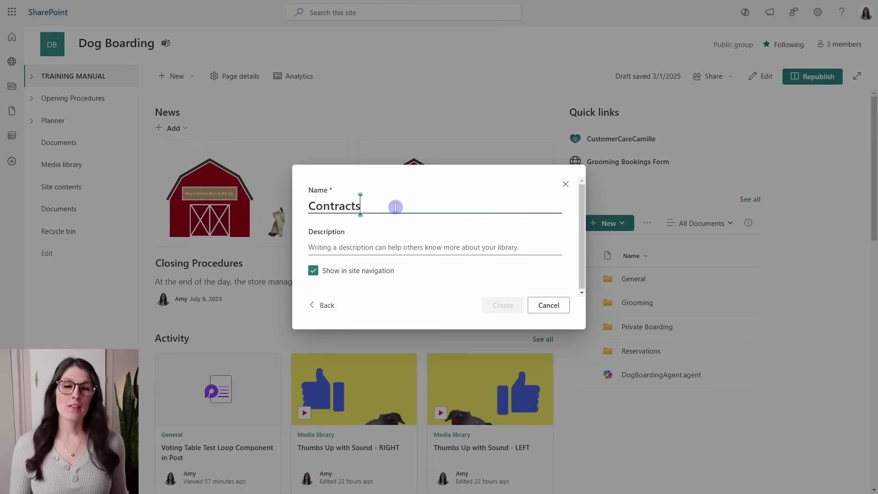
left_click(387, 246)
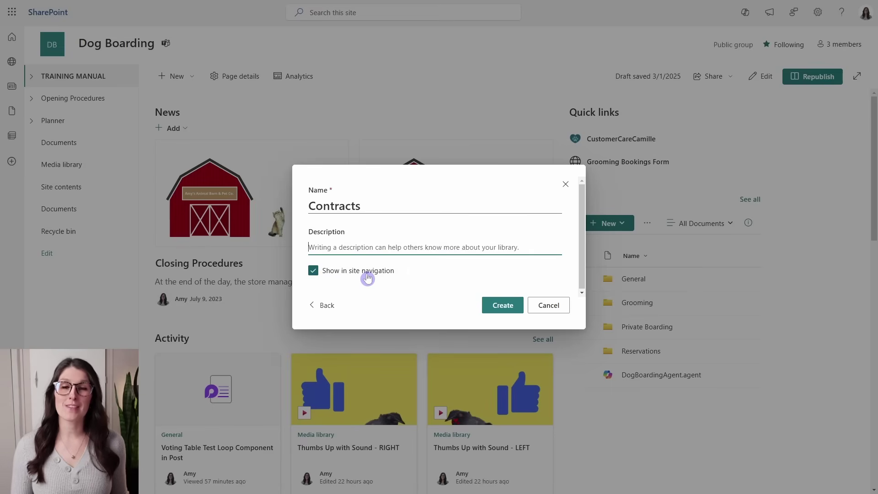
left_click(515, 311)
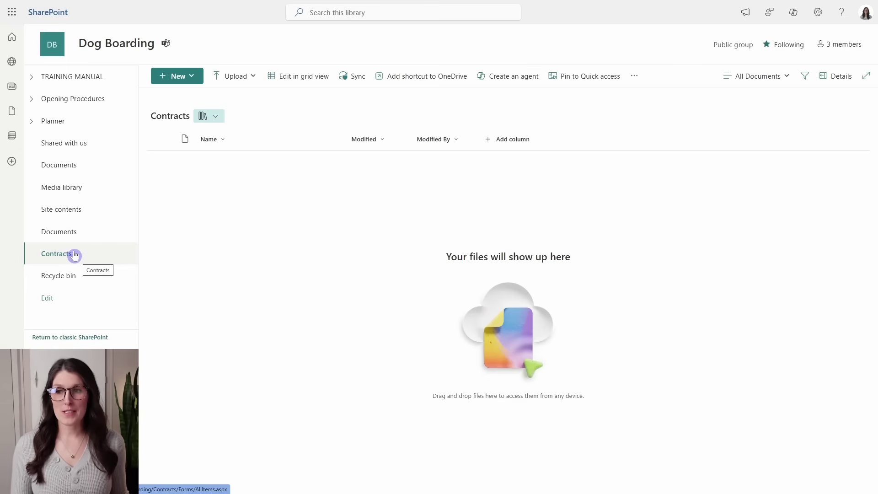
View the site's Documents library and return to the Contracts library to compare their contents.
left_click(81, 238)
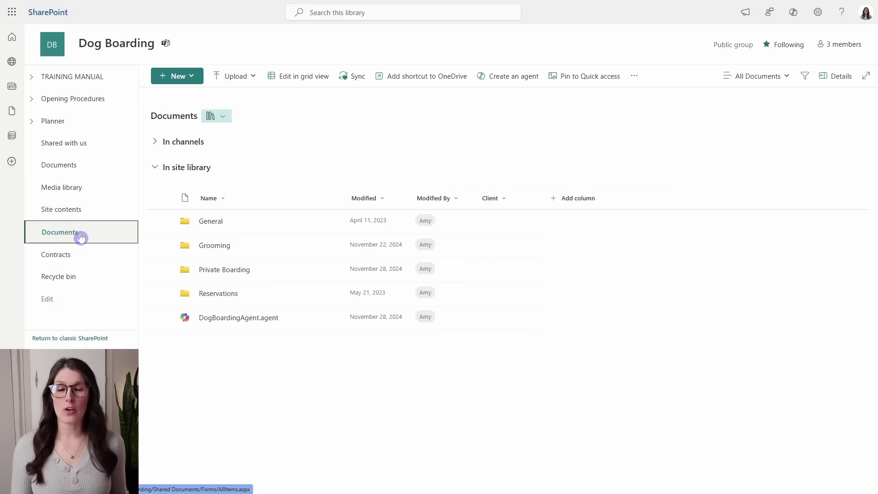
left_click(84, 261)
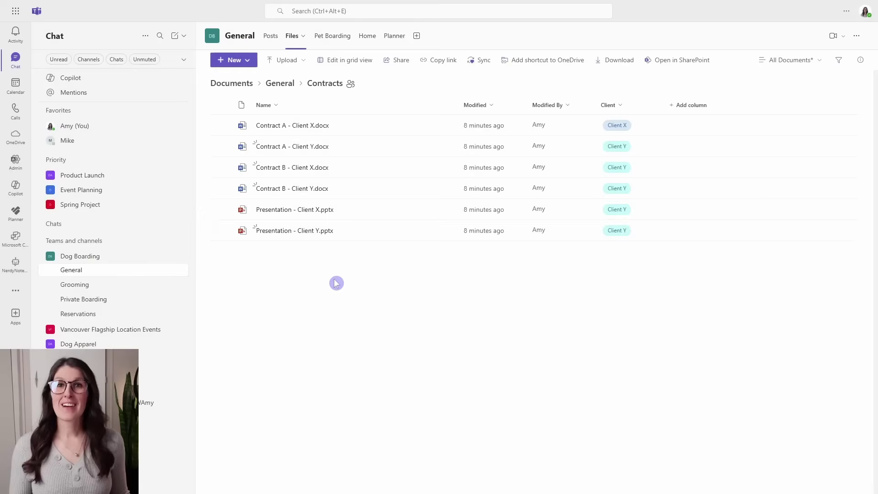
Back in Teams, move all files from the General channel's Contracts folder to the Dog Boarding site's Contracts library.
left_click(221, 106)
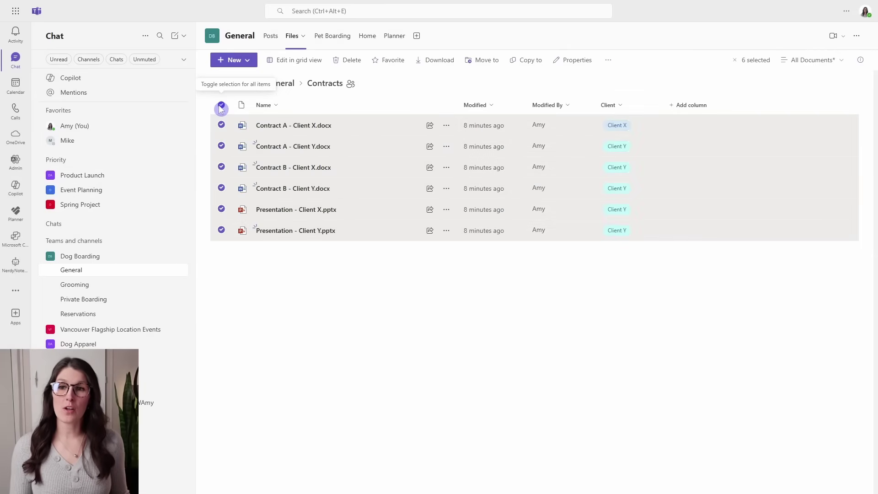
left_click(489, 64)
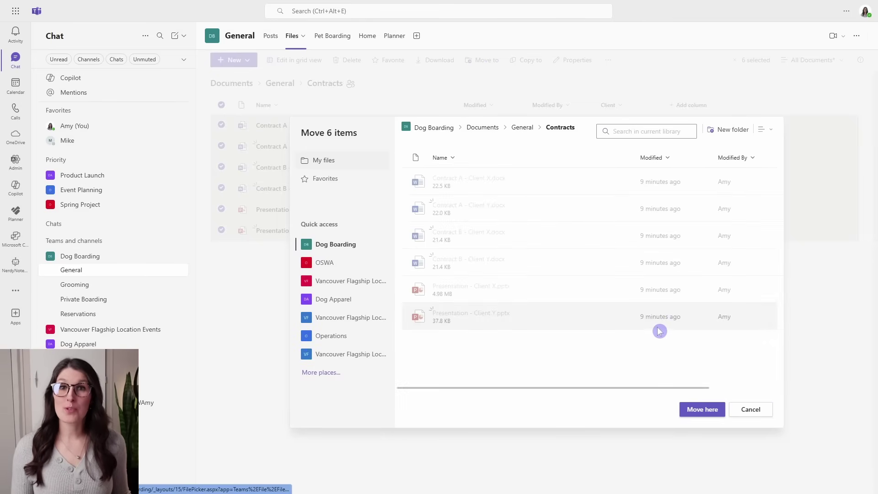
left_click(424, 131)
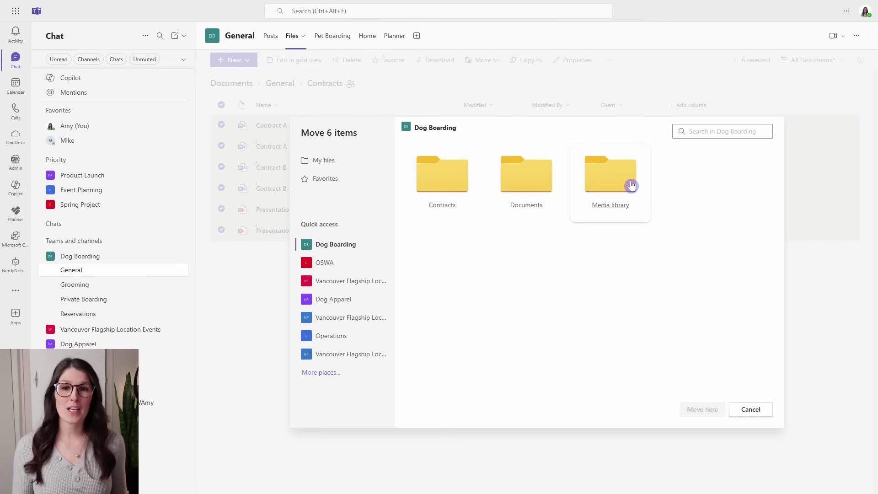
left_click(453, 175)
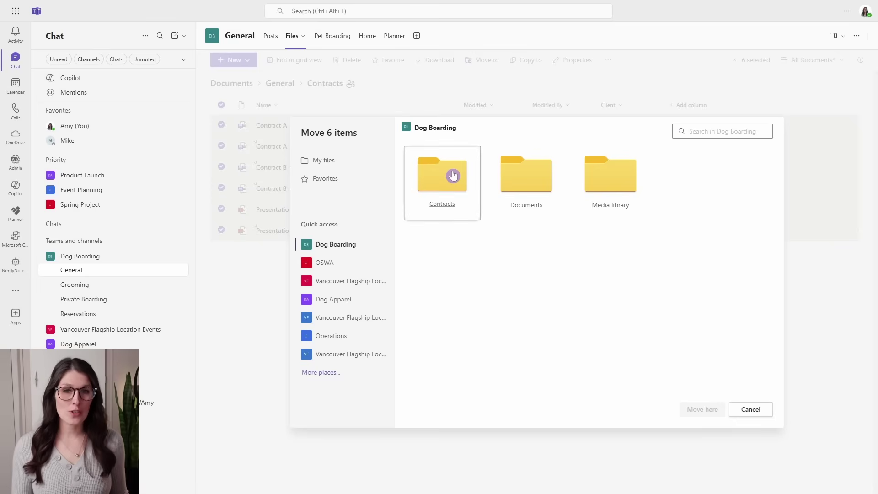
left_click(702, 410)
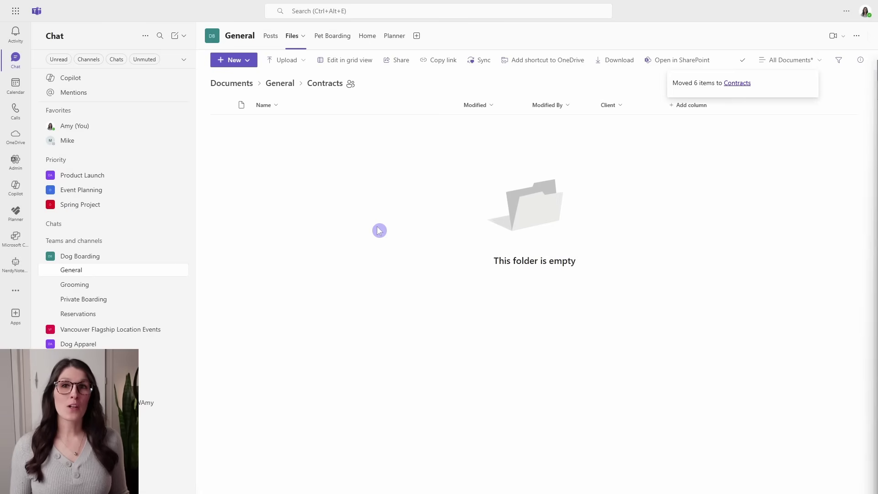
Go back up to the General folder and delete its empty Contracts folder.
left_click(288, 84)
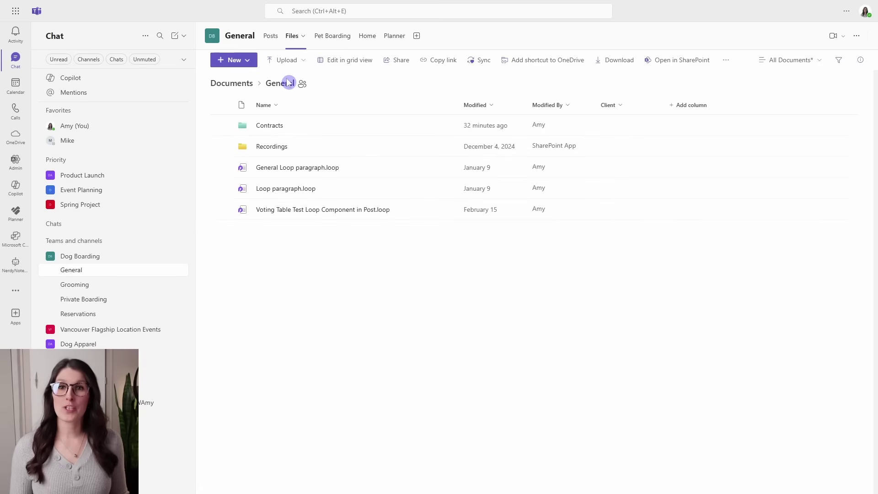
left_click(344, 131)
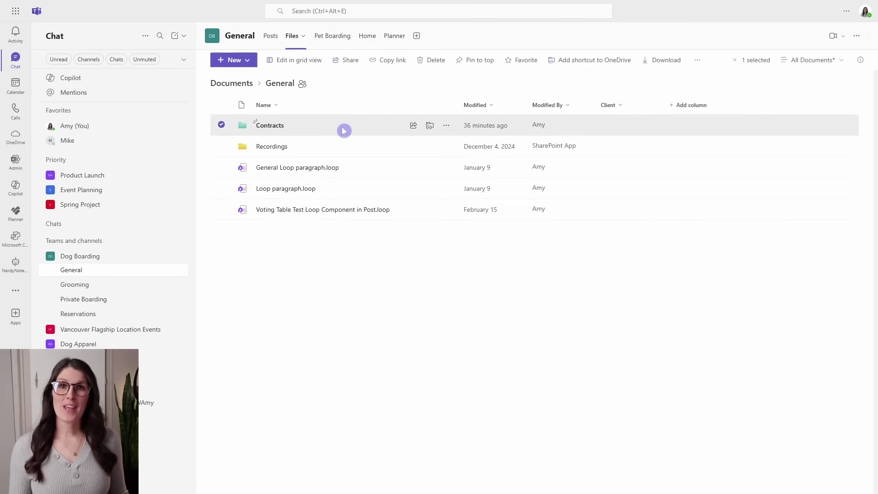
left_click(431, 61)
left_click(556, 309)
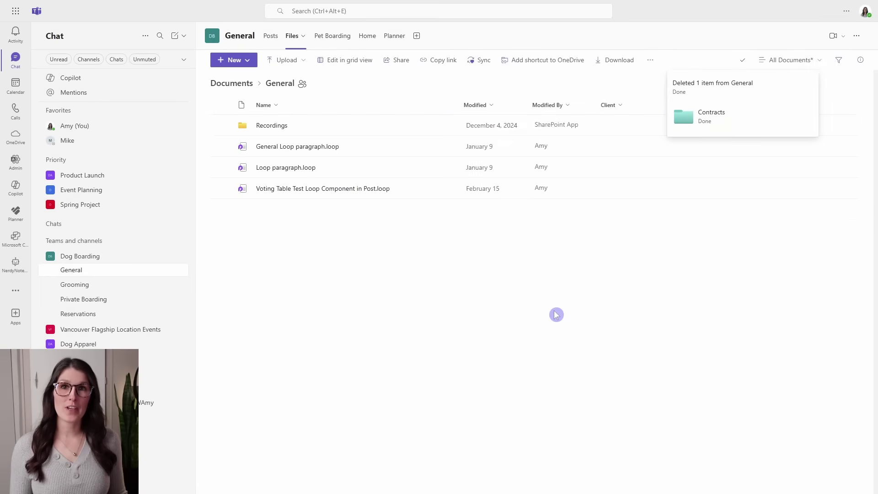
Delete the Client column from the General channel's files through its column settings.
left_click(620, 108)
mouse_move(631, 195)
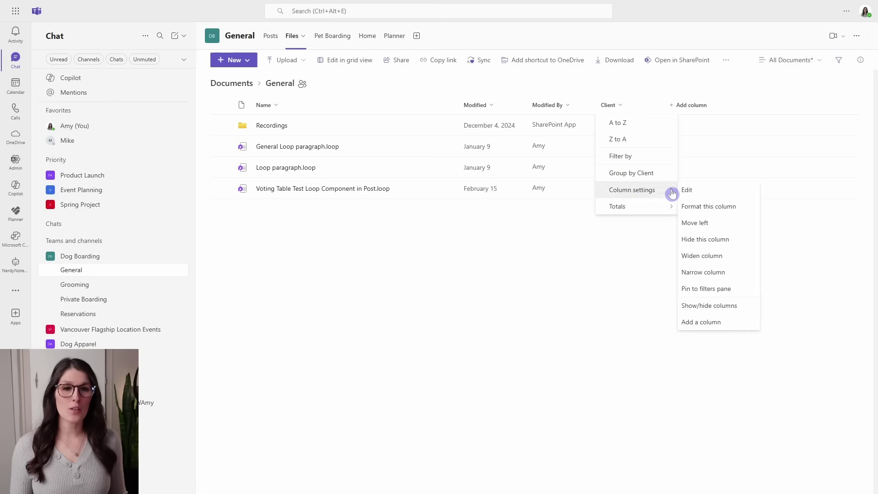
left_click(692, 190)
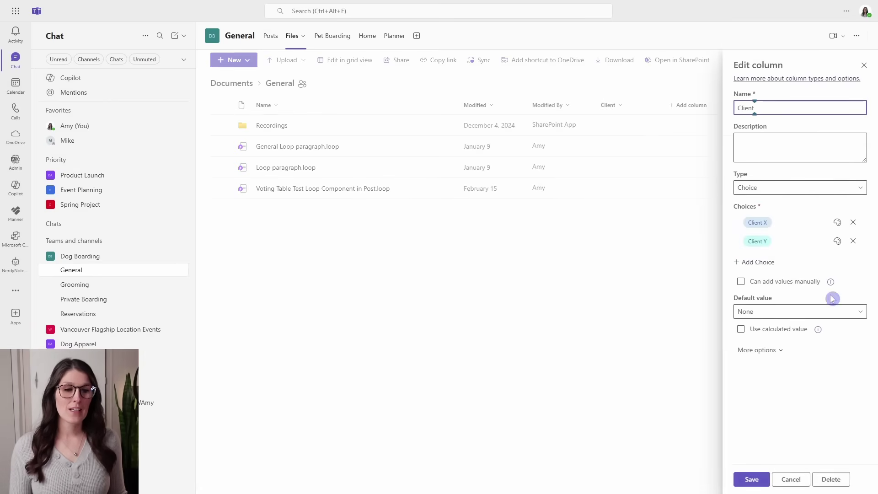
left_click(833, 480)
left_click(602, 298)
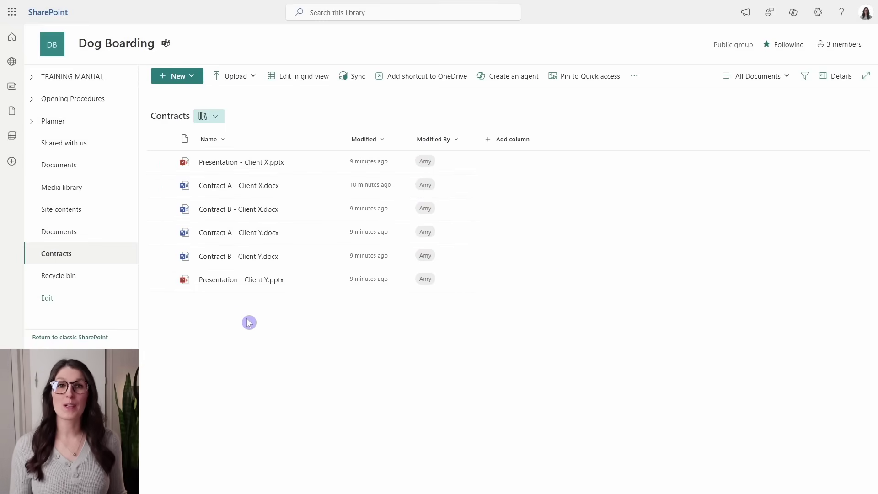
In SharePoint, add a Choice column named Client to the Contracts library and open the library in grid view.
left_click(528, 140)
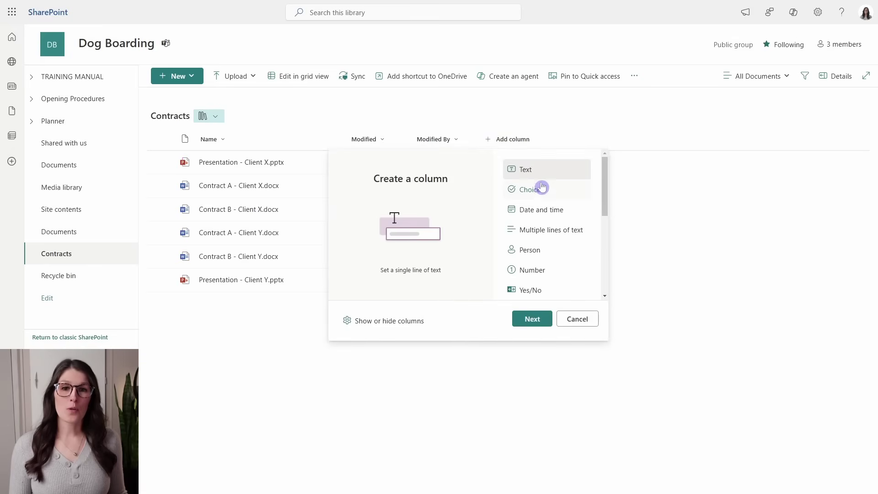
left_click(542, 195)
left_click(532, 319)
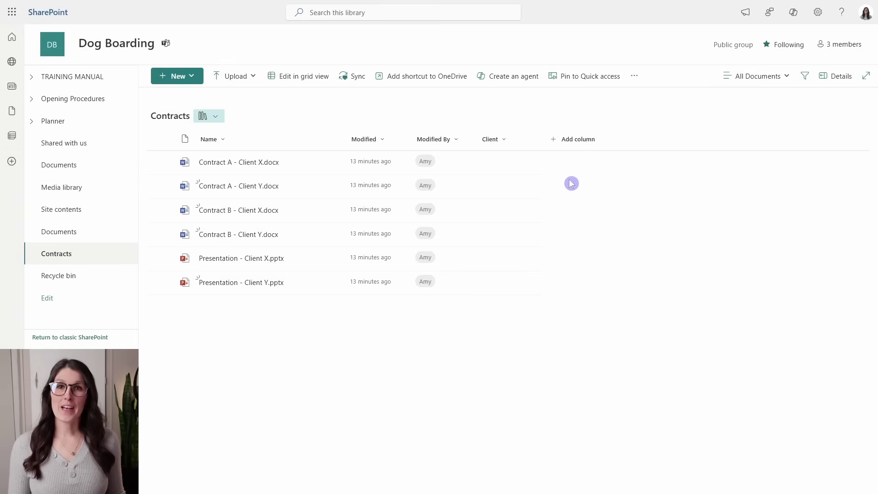
left_click(319, 82)
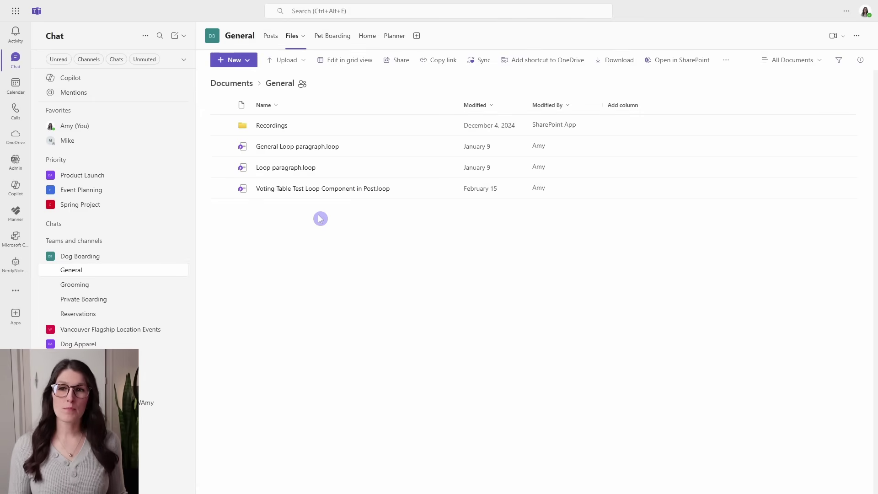
Back in Teams, go up to the Documents root and switch to the Contracts library to check its Client column.
left_click(230, 86)
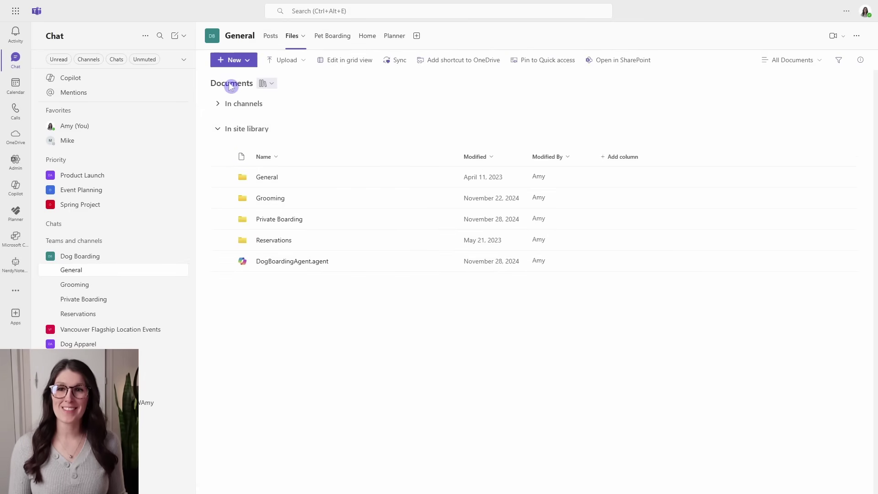
left_click(273, 85)
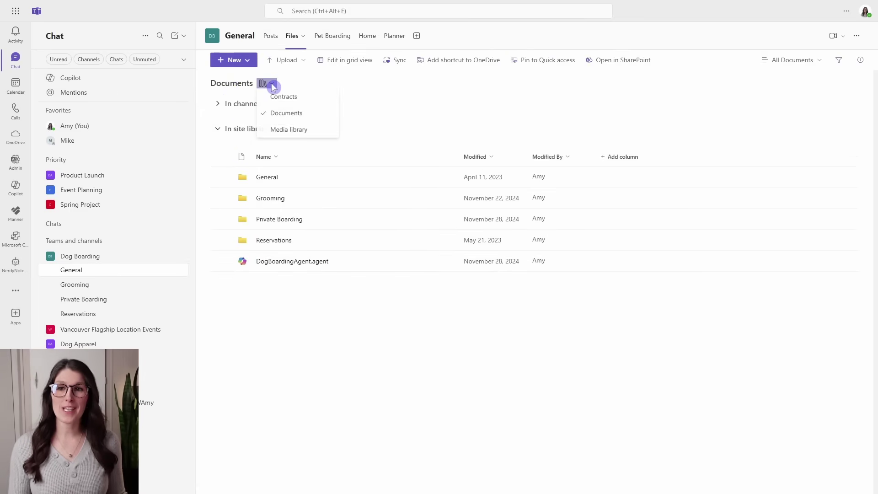
left_click(323, 99)
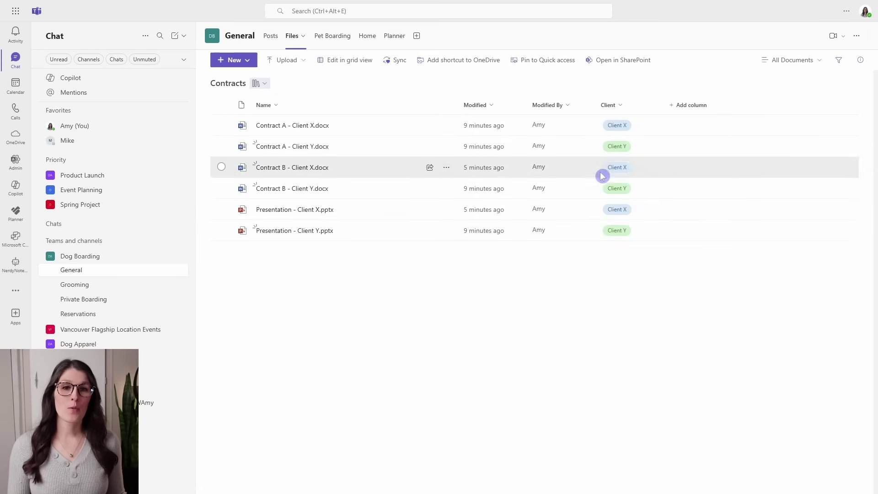
Switch to the Media library to view its files and columns, and return to the Documents library.
left_click(263, 83)
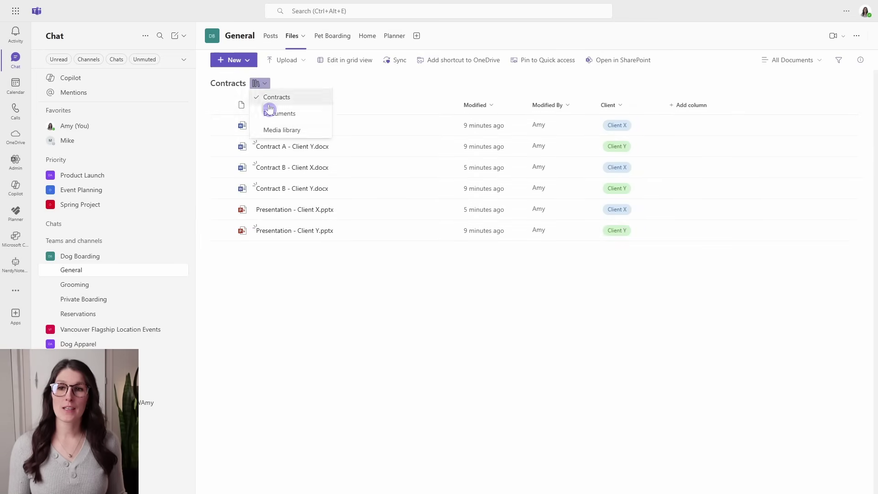
left_click(270, 130)
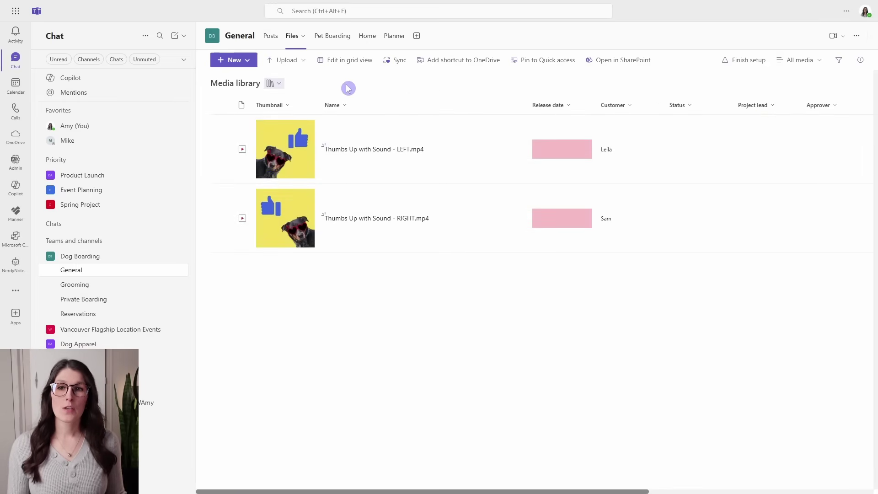
left_click(280, 84)
left_click(285, 113)
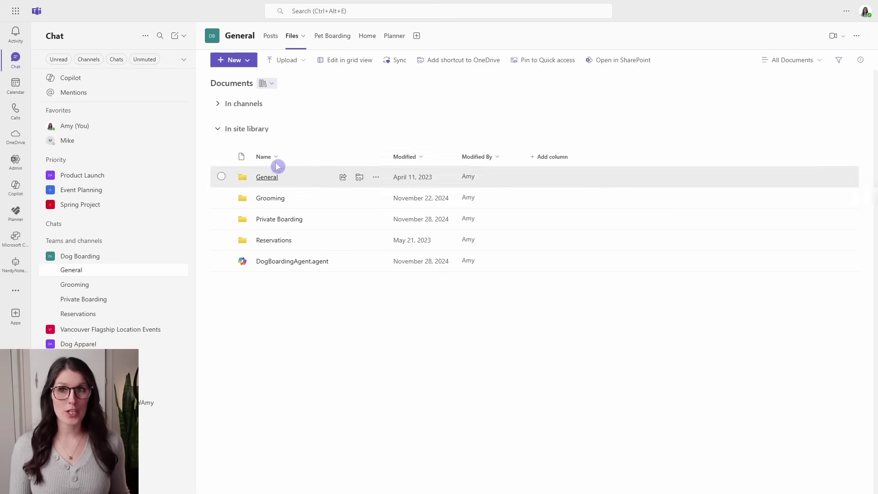
Switch from the Documents library to the Contracts library and pin it to Quick access.
left_click(269, 84)
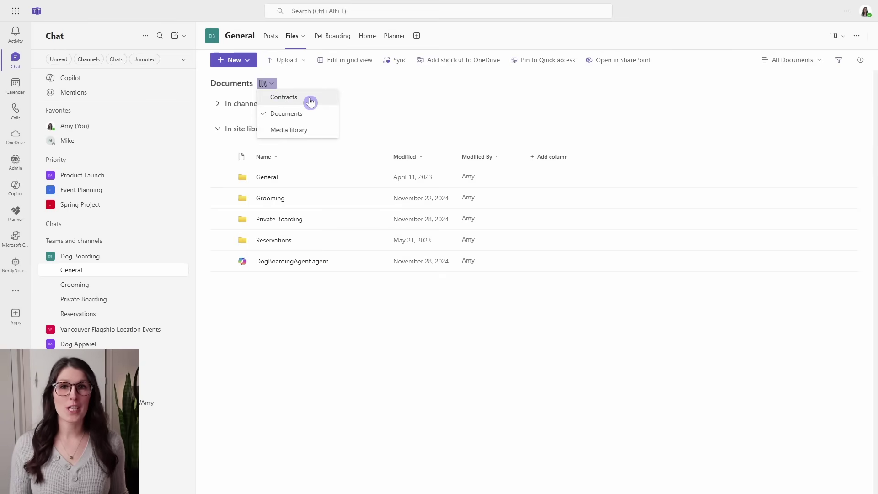
left_click(366, 100)
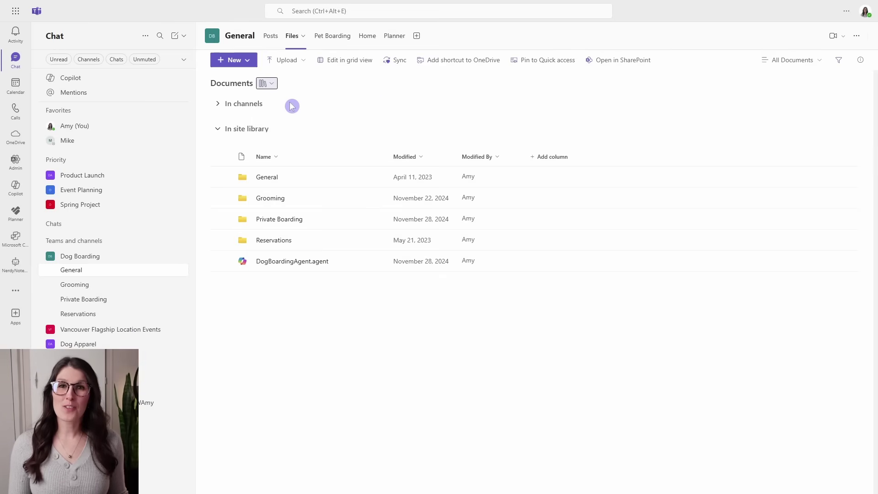
left_click(268, 84)
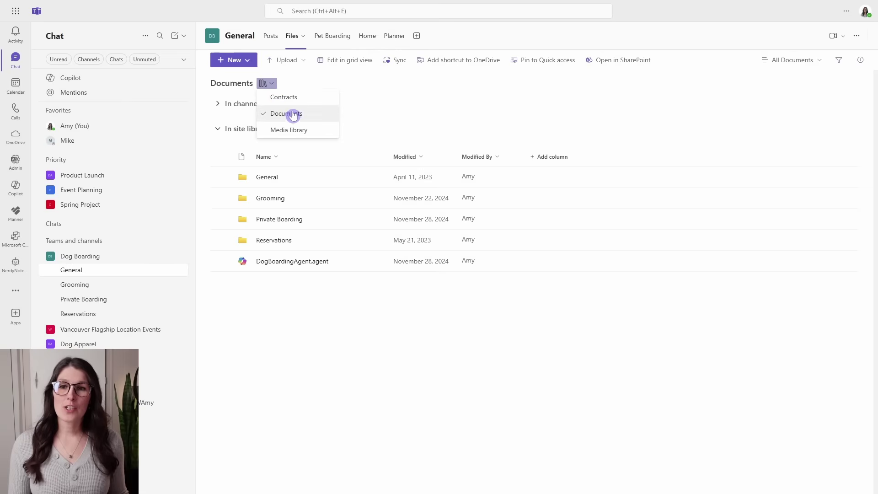
left_click(301, 100)
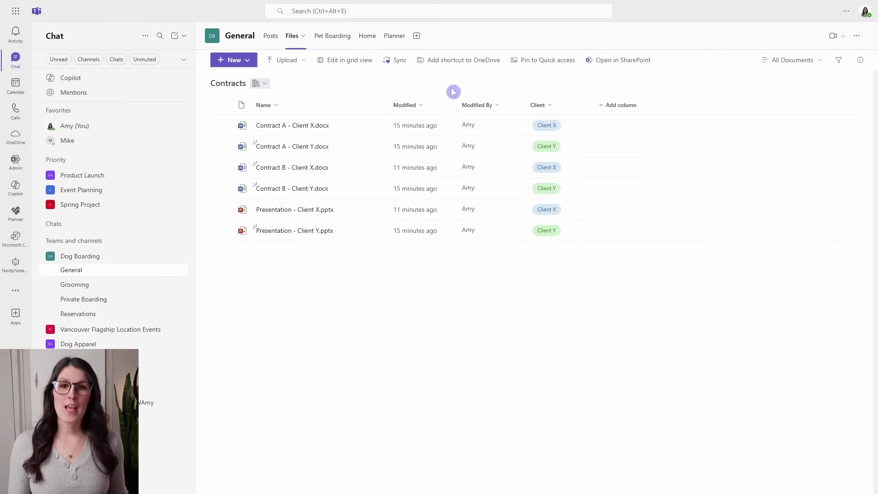
left_click(551, 66)
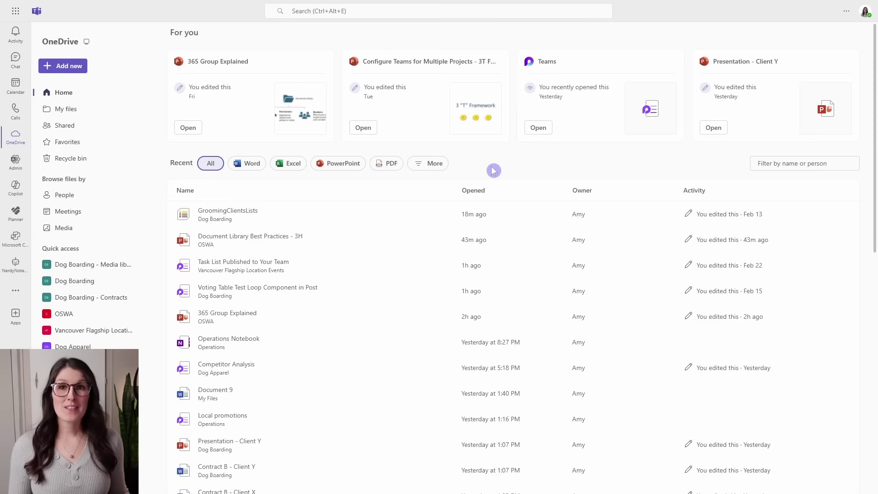
Open the Dog Boarding Contracts library in OneDrive within Teams; in Word, choose that same library as the Save As location.
left_click(88, 303)
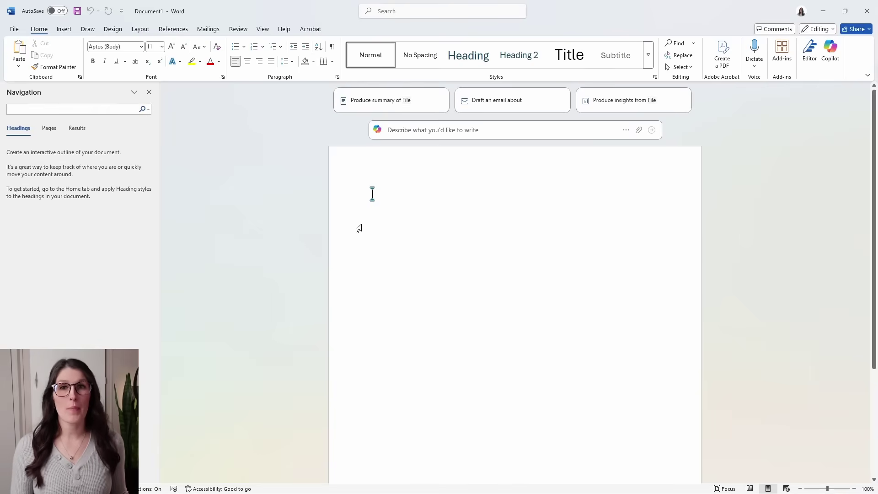
left_click(14, 28)
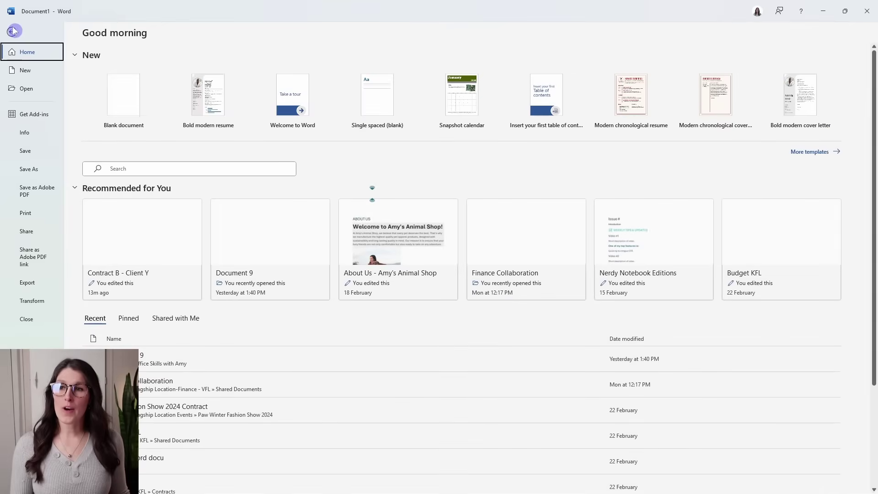
left_click(47, 170)
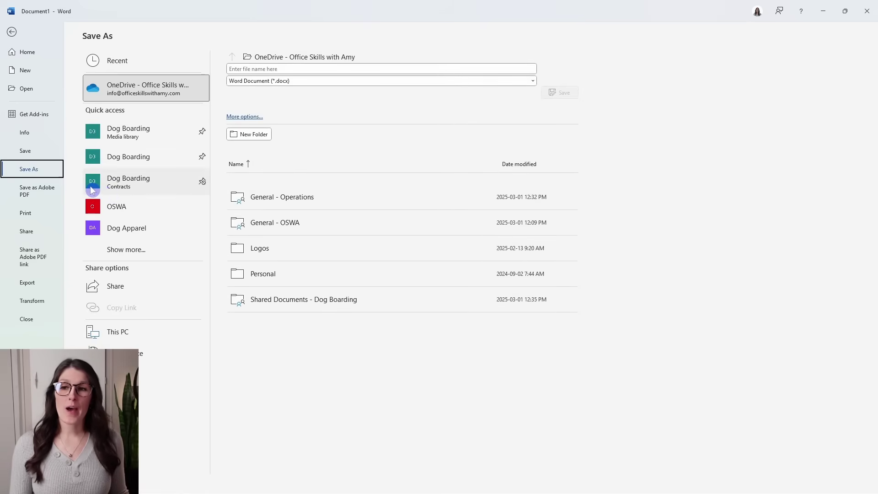
left_click(161, 183)
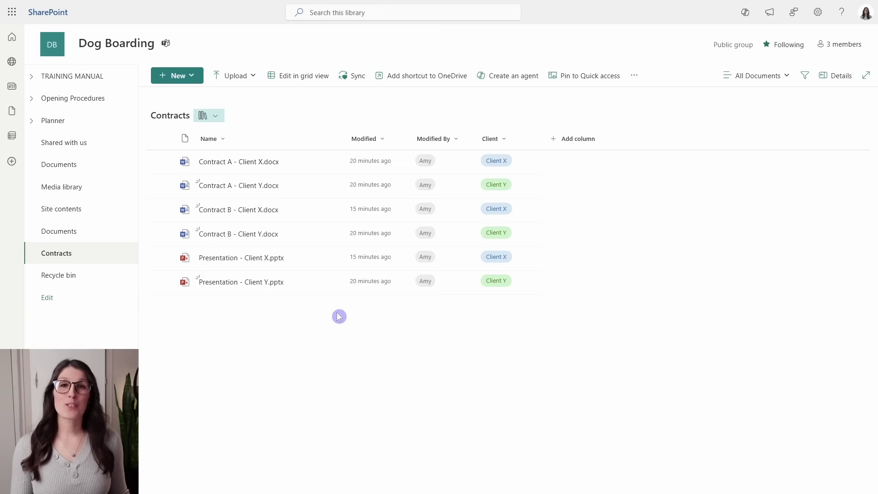
In SharePoint, open the Dog Boarding home page for editing and add a Document library web part directly beneath Quick links.
left_click(72, 85)
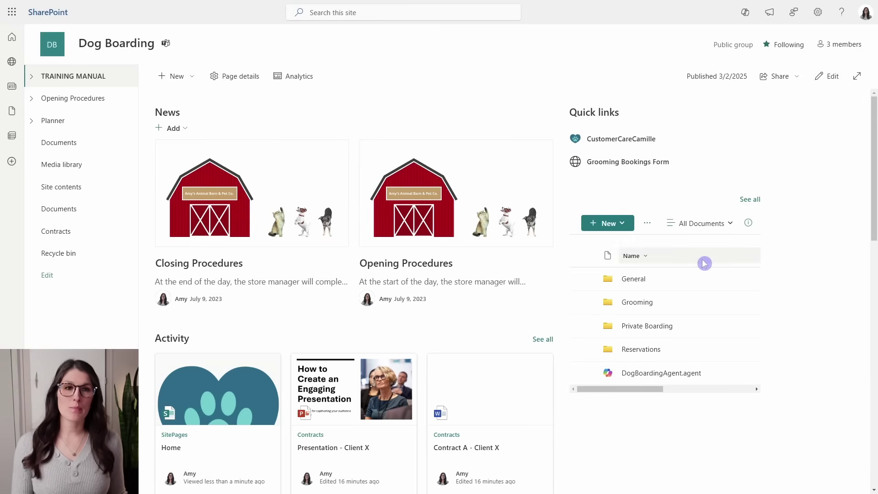
left_click(833, 77)
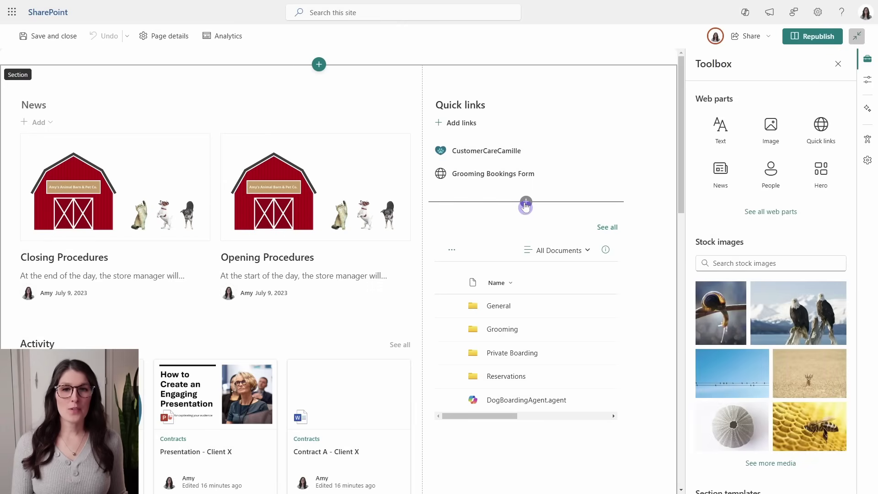
left_click(526, 201)
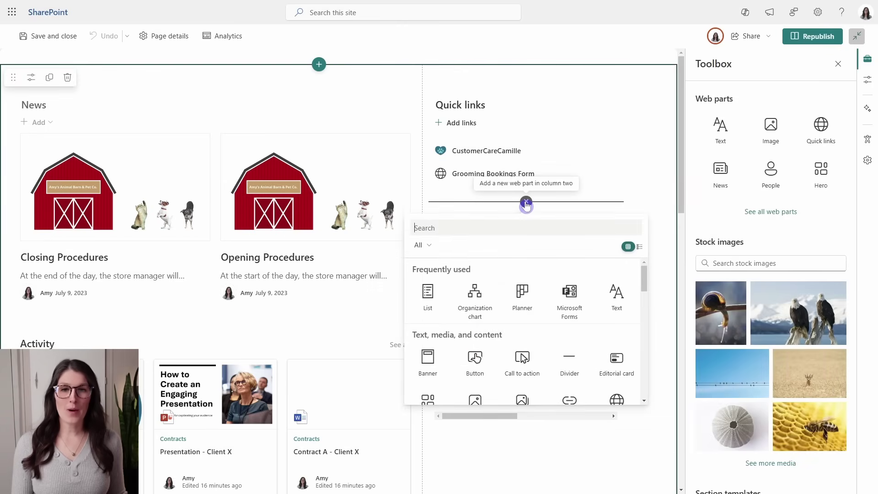
left_click(502, 228)
type("documet")
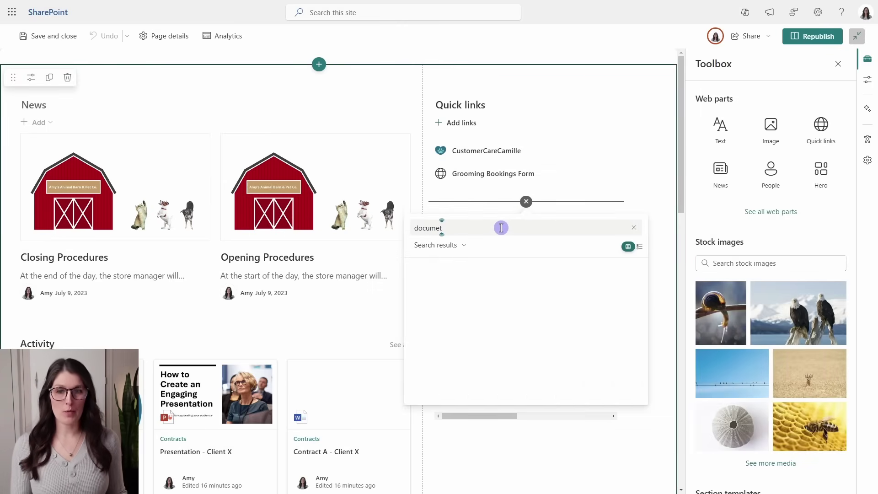
left_click(444, 300)
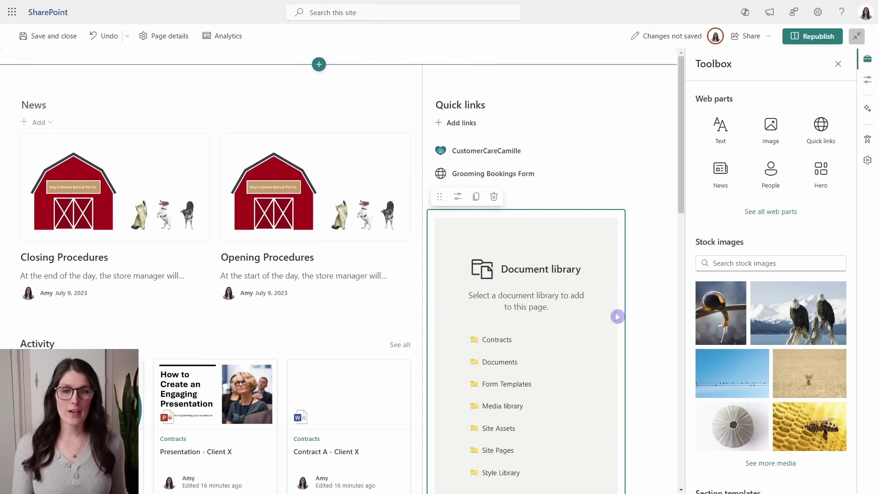
Set the new web part to display the Contracts library and republish the home page.
scroll(616, 300, "down", 2)
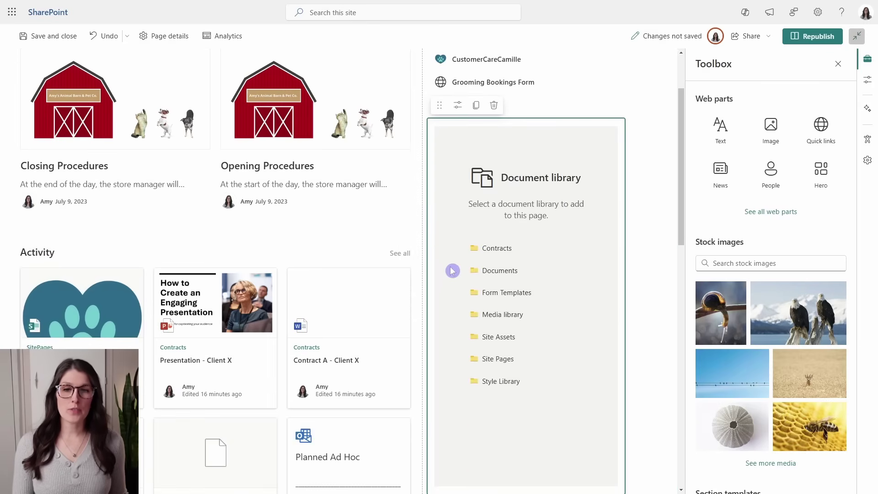
left_click(491, 249)
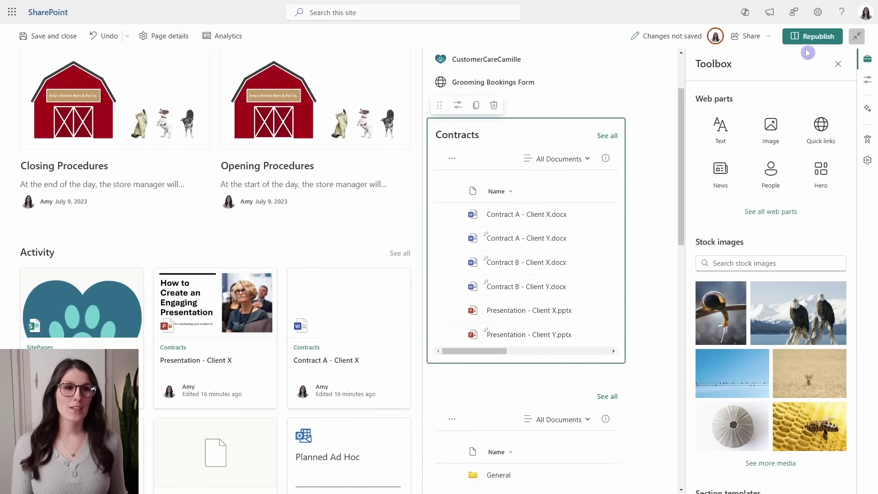
left_click(812, 36)
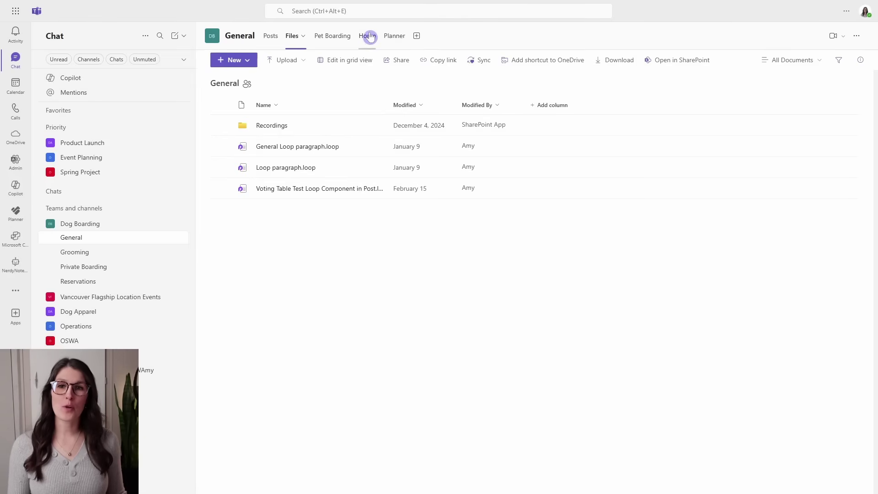
In Teams, view the Contracts library on the General channel's Home page and return to the channel's files.
left_click(368, 37)
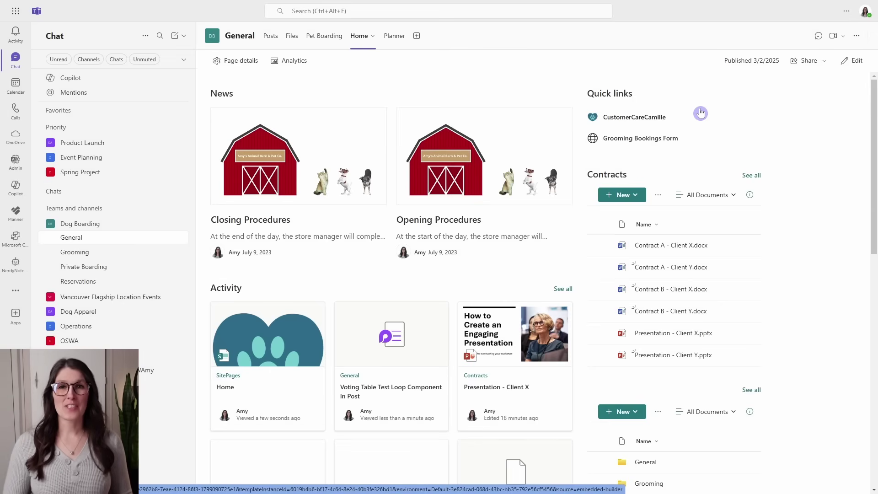
left_click(293, 36)
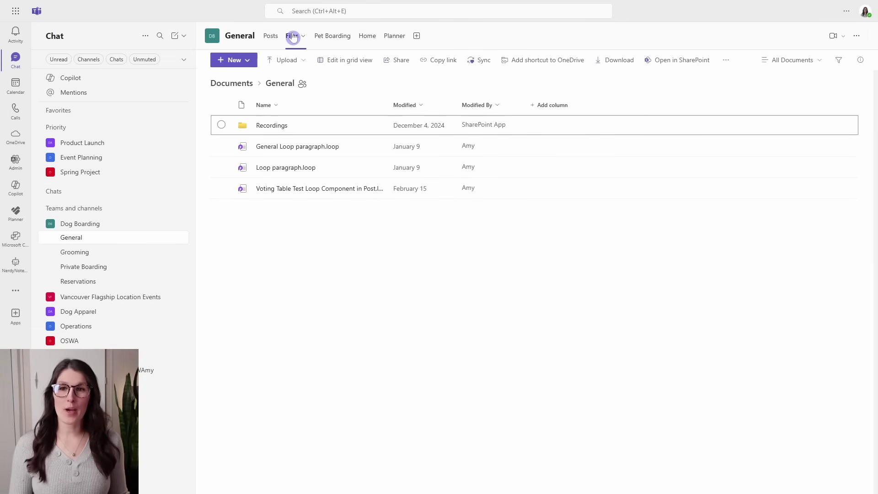
Edit the General folder's view columns to include Created and Created By and exclude Modified and Modified By.
left_click(505, 109)
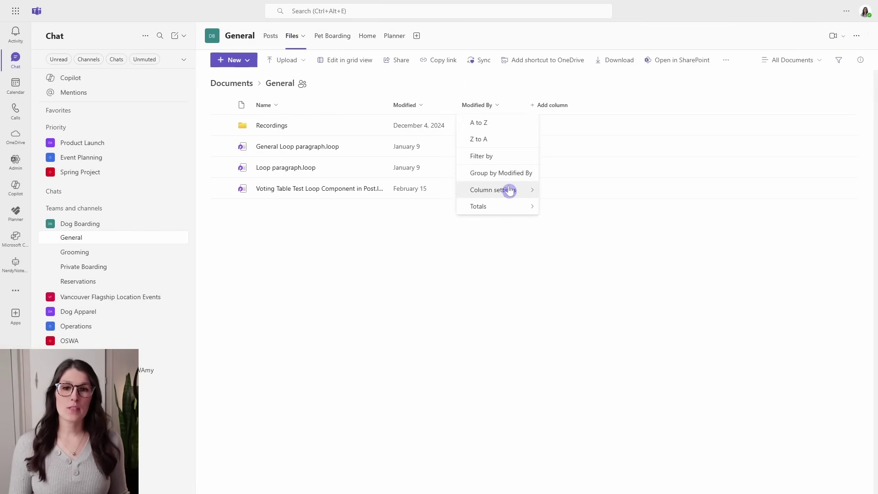
mouse_move(509, 191)
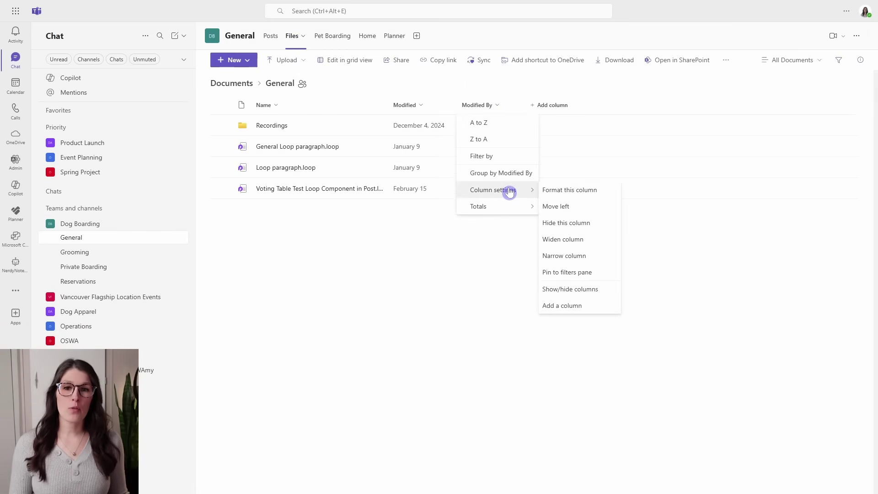
left_click(607, 293)
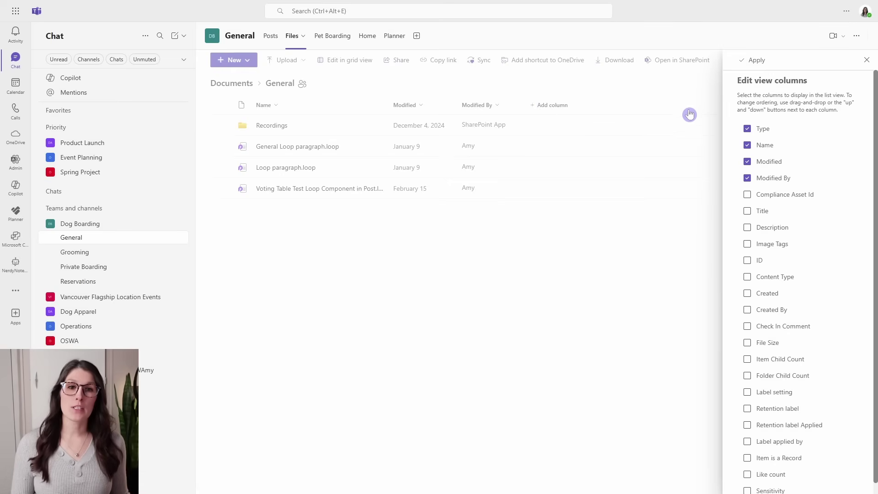
left_click(748, 313)
left_click(748, 295)
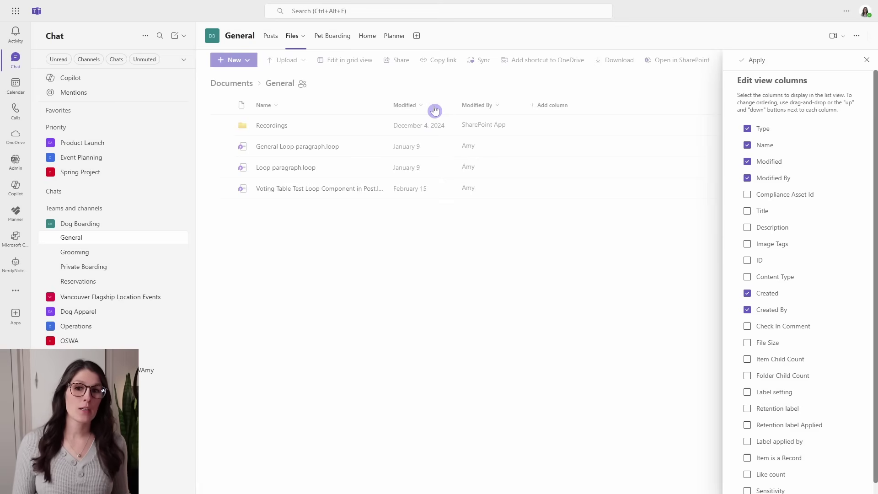
left_click(747, 162)
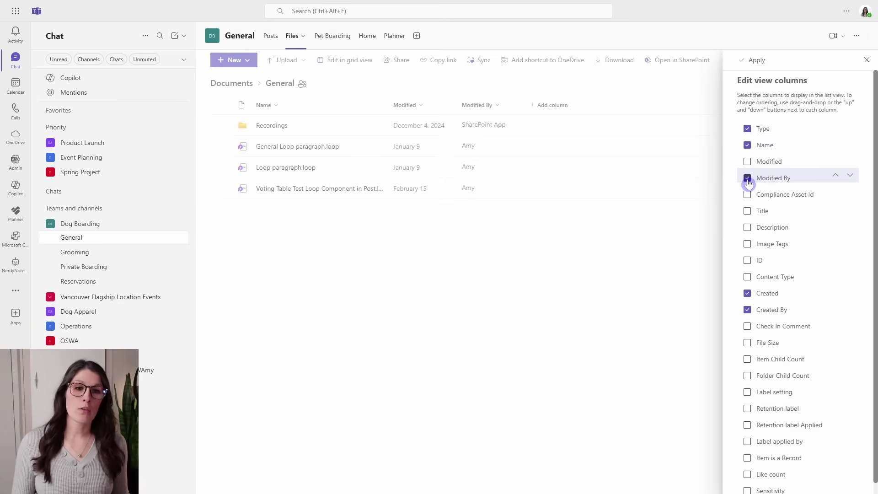
left_click(747, 178)
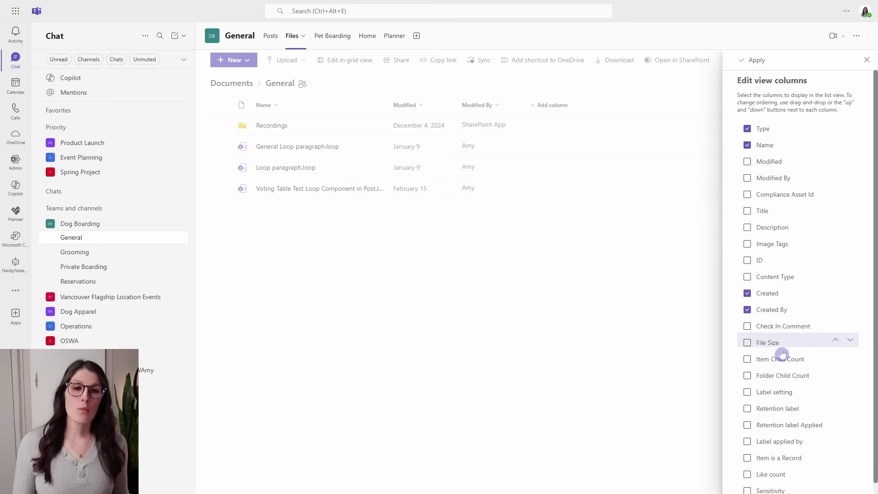